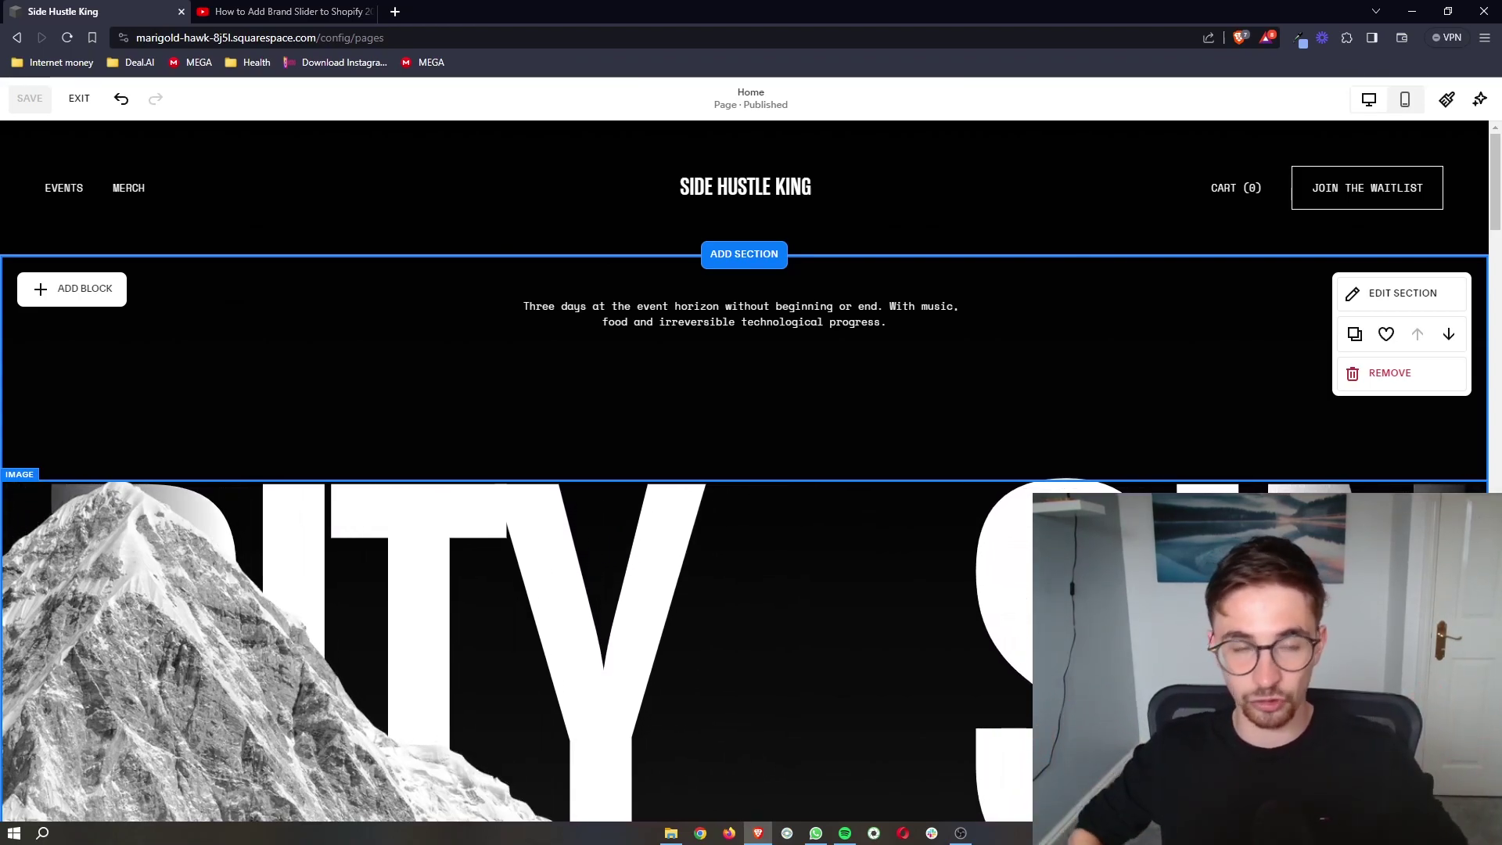
From the YouTube tutorial's description, open the Elfsight sign-up link to reach Elfsight's homepage.
left_click(317, 11)
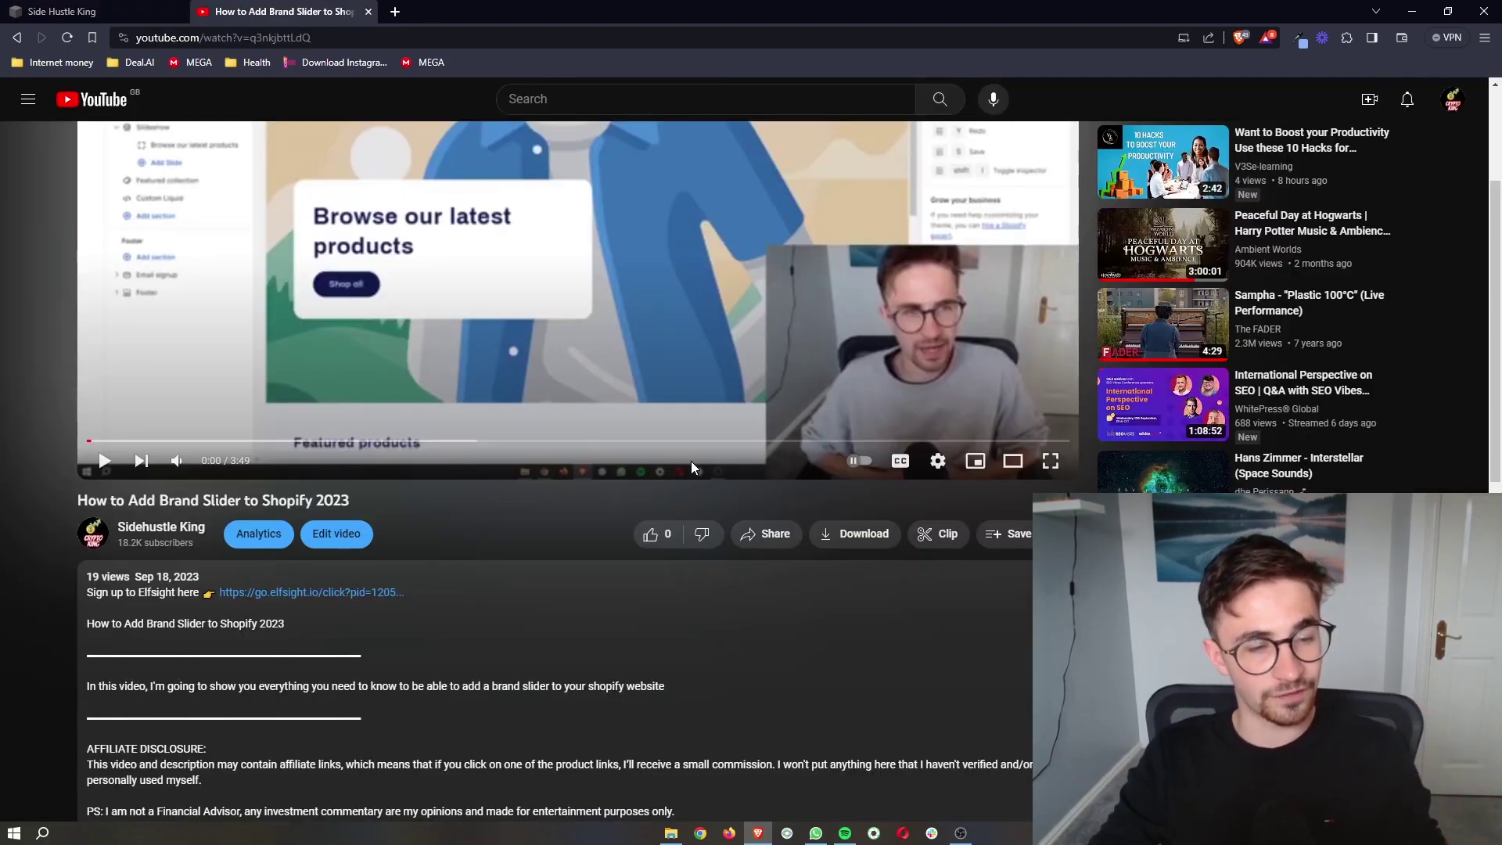
scroll(691, 468, "down", 2)
scroll(186, 514, "up", 5)
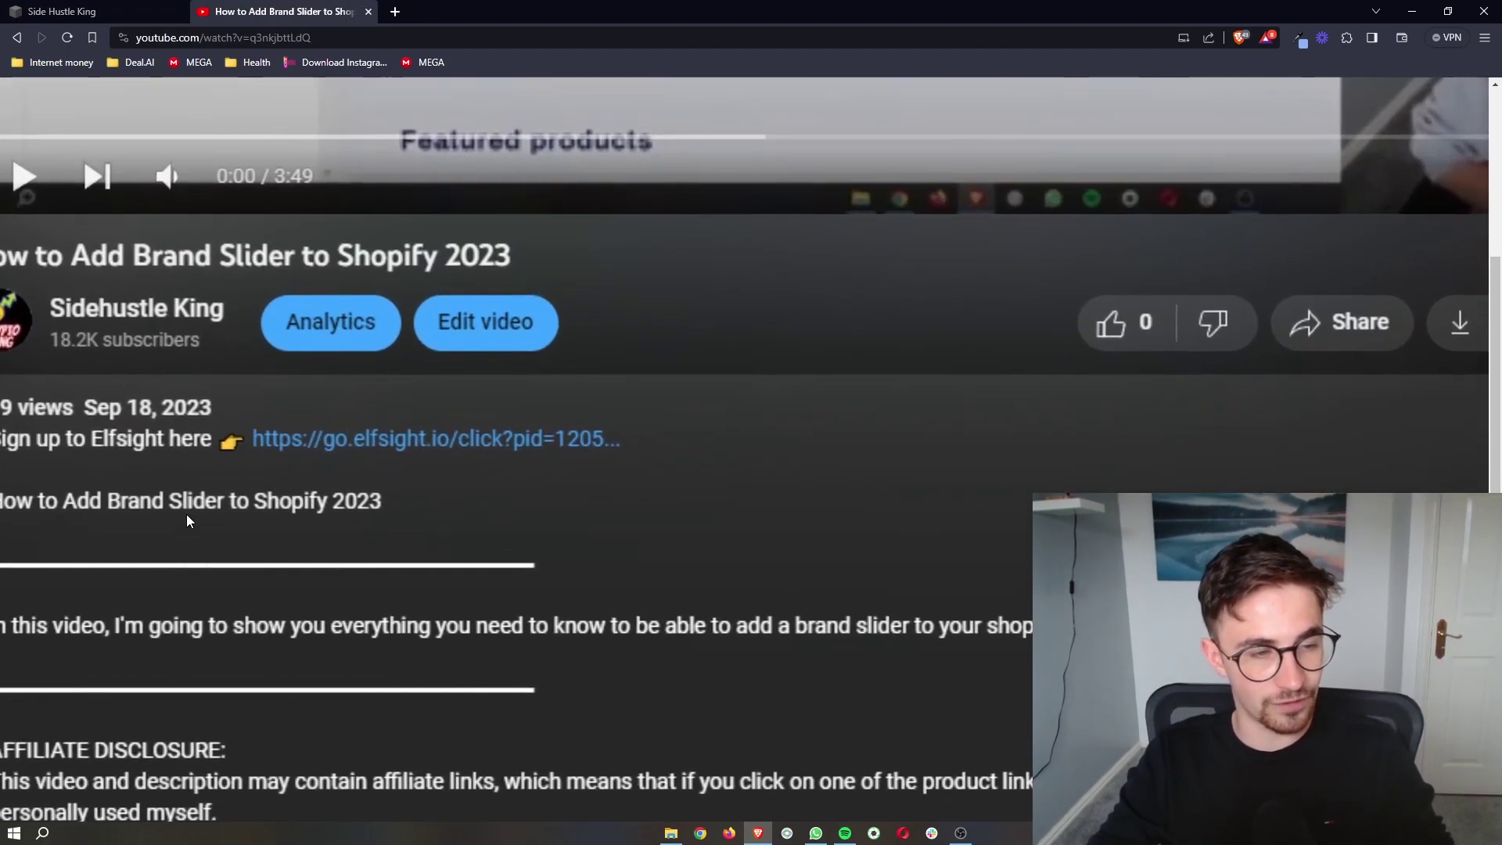
scroll(95, 467, "down", 3)
left_click_drag(75, 454, 478, 467)
scroll(754, 462, "down", 2)
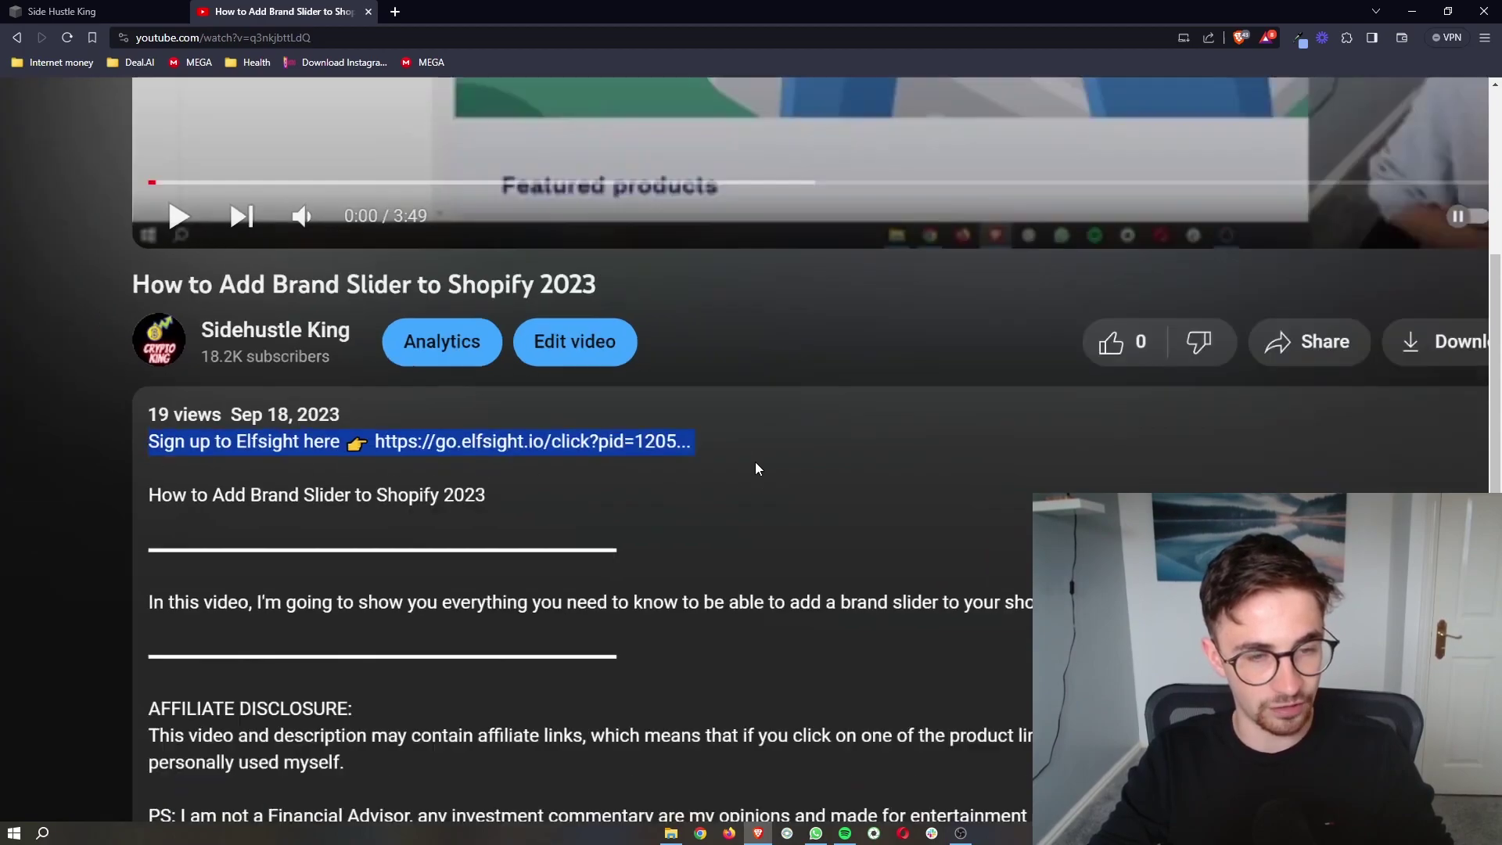
scroll(756, 468, "down", 4)
left_click(410, 486)
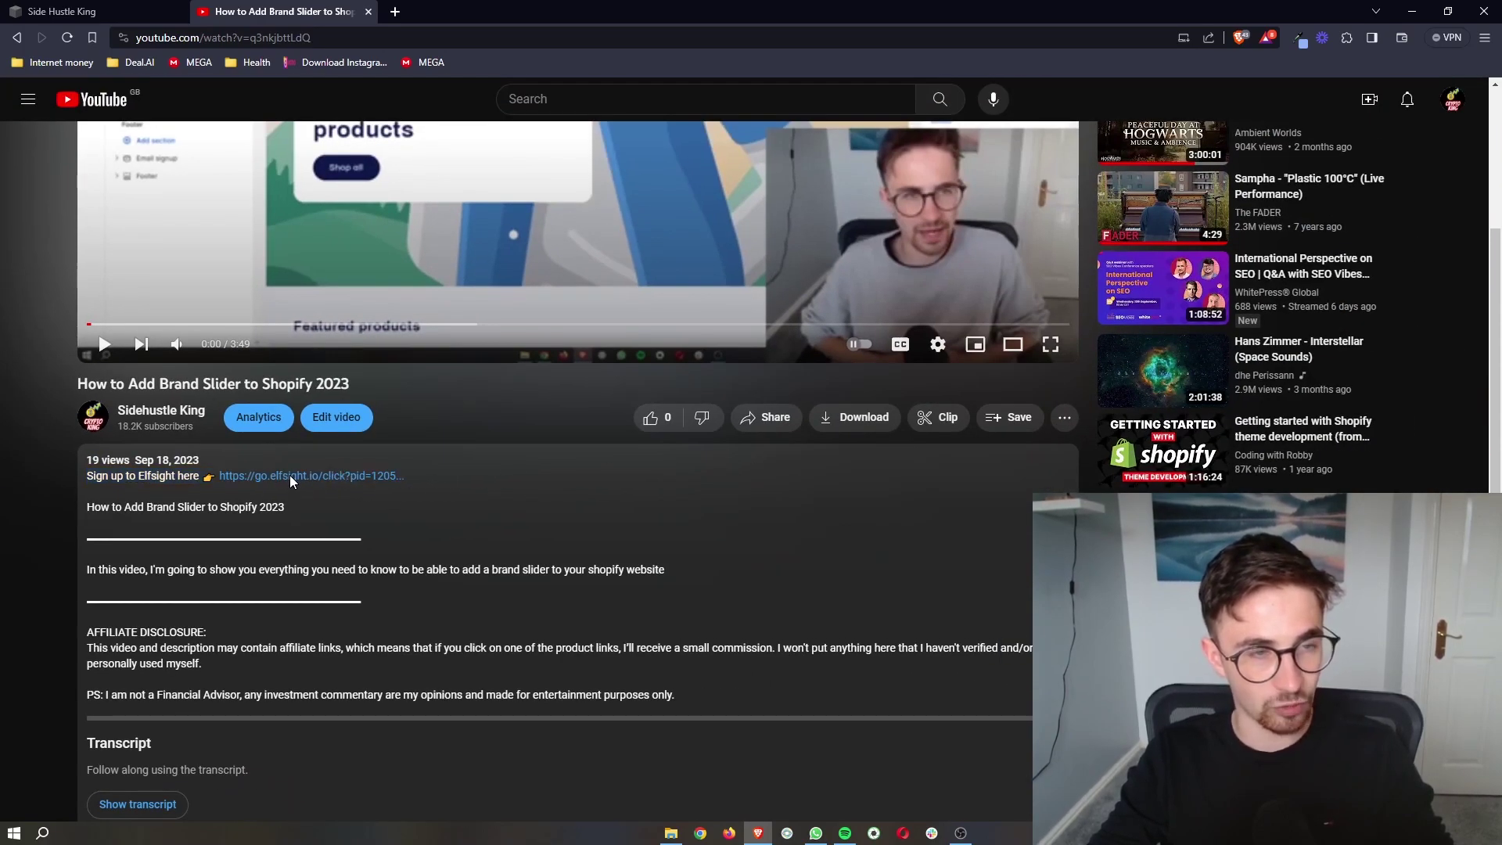
left_click(290, 475)
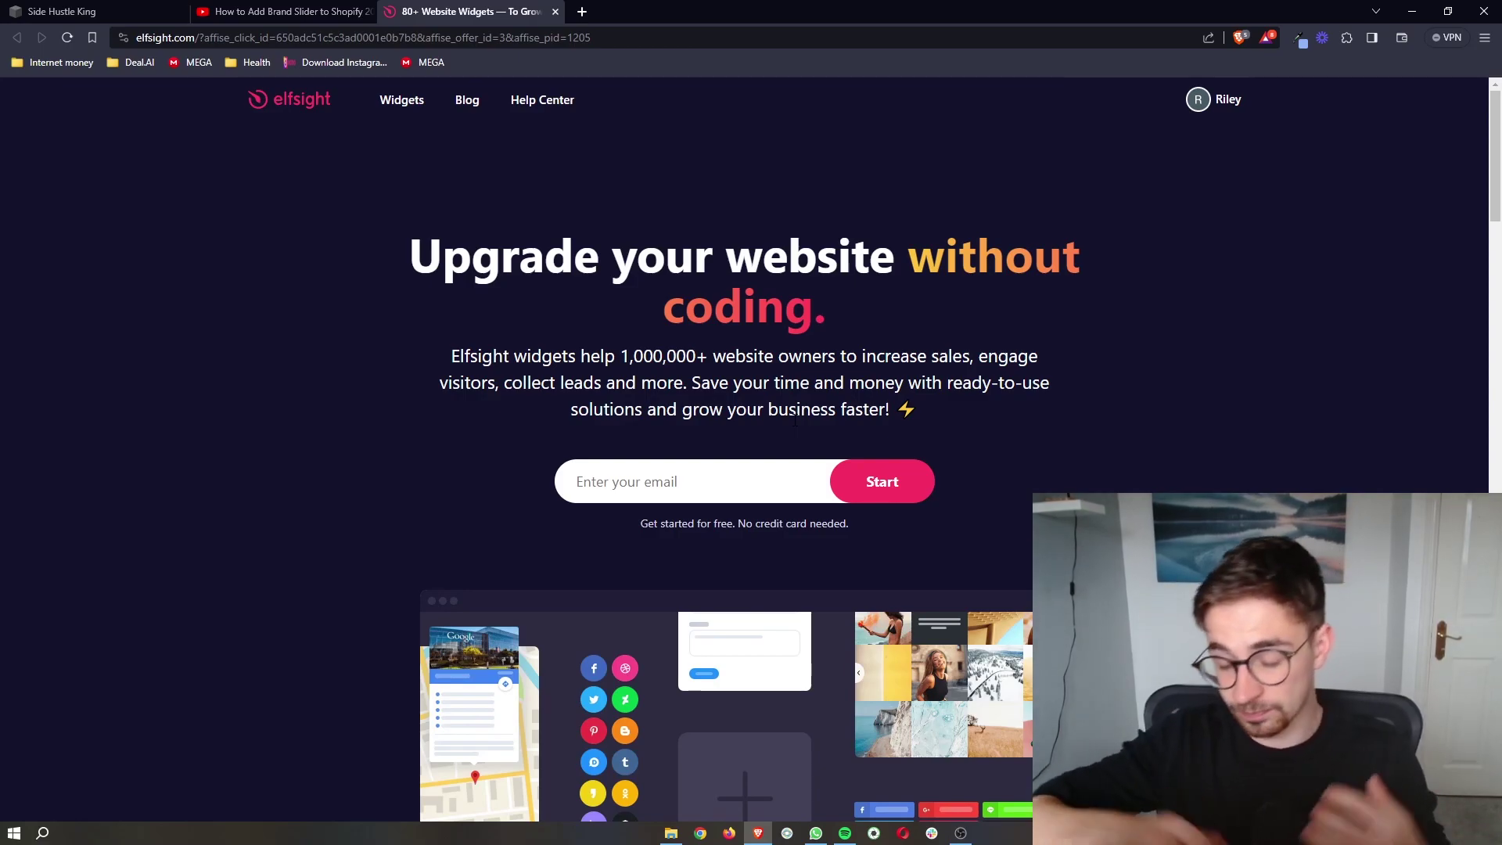
left_click(117, 11)
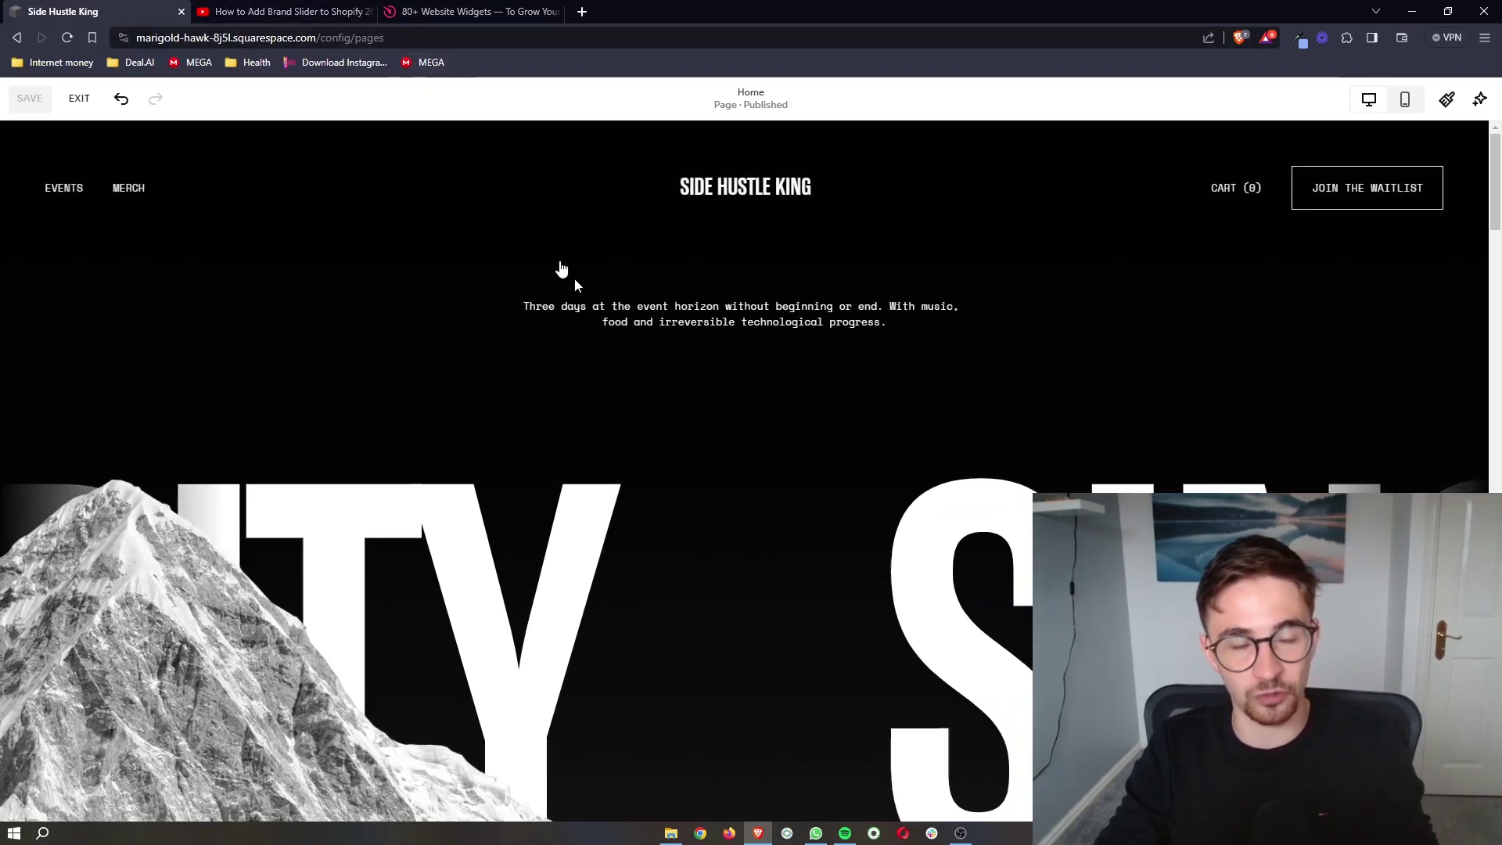
left_click(460, 8)
left_click(117, 11)
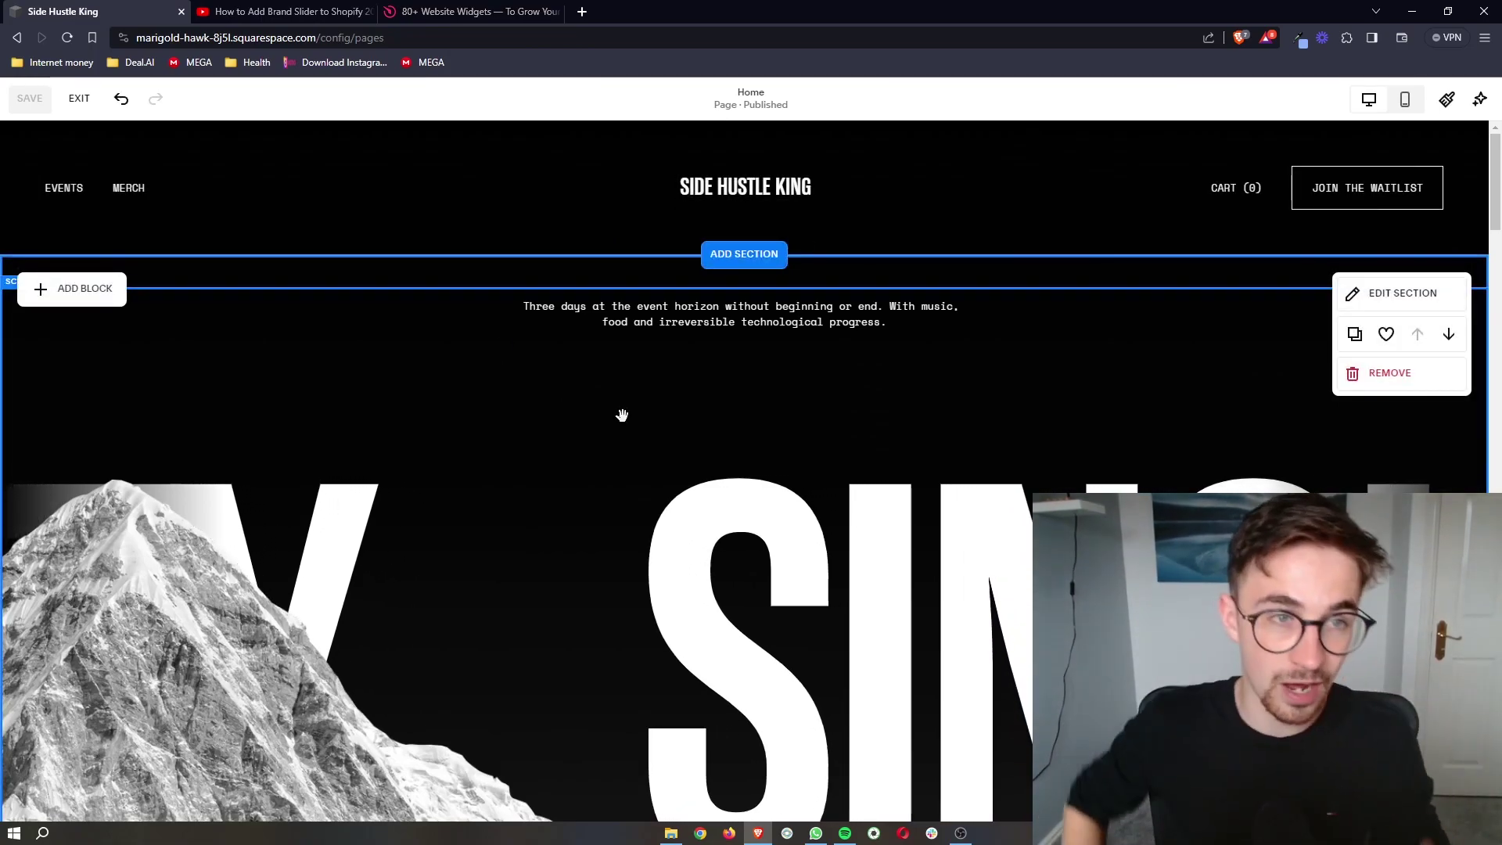
key("ctrl+shift+Tab")
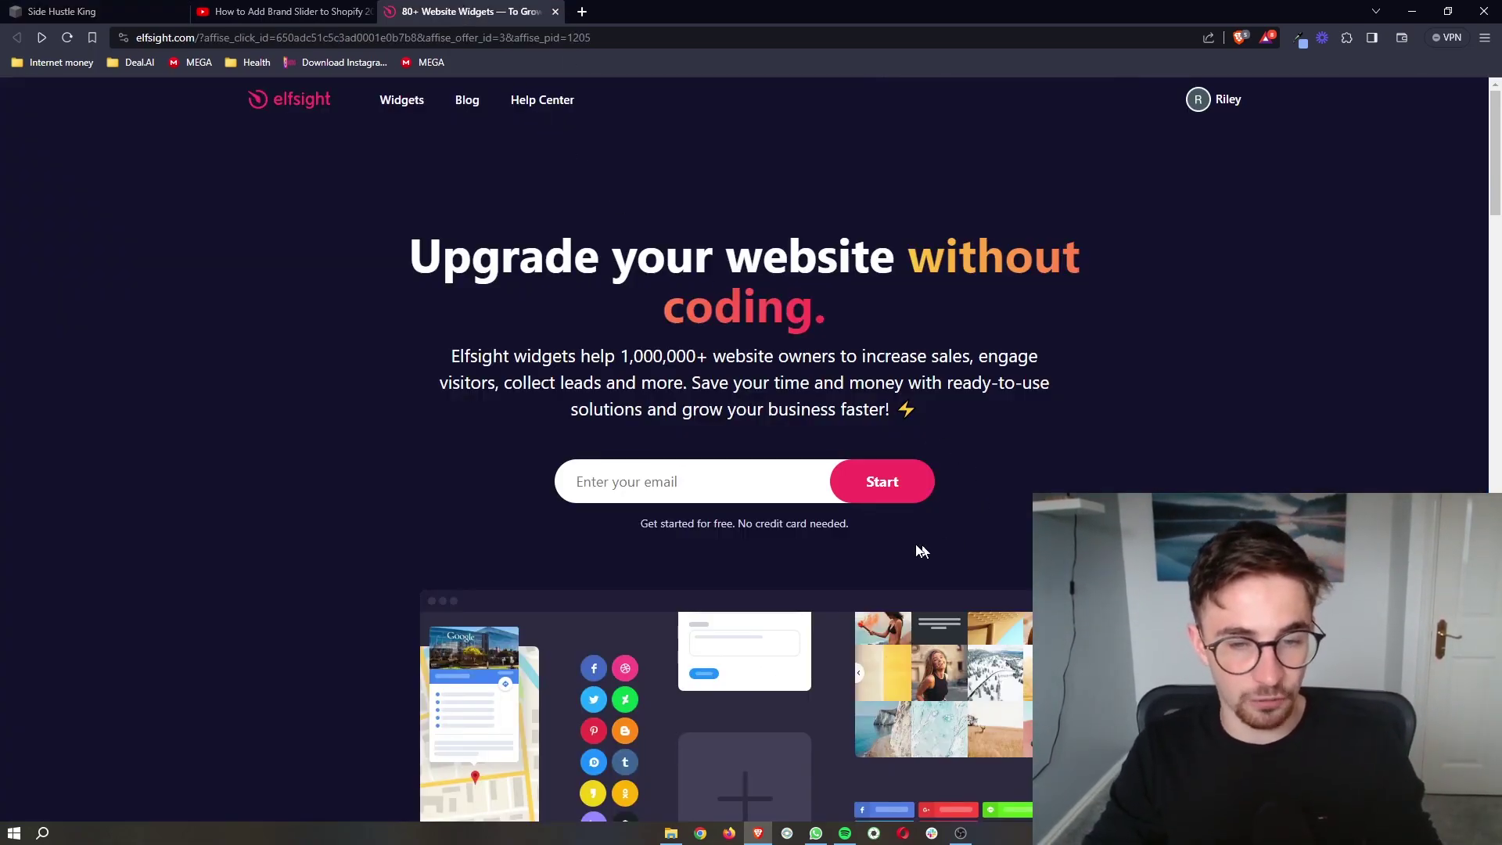
left_click_drag(920, 550, 630, 527)
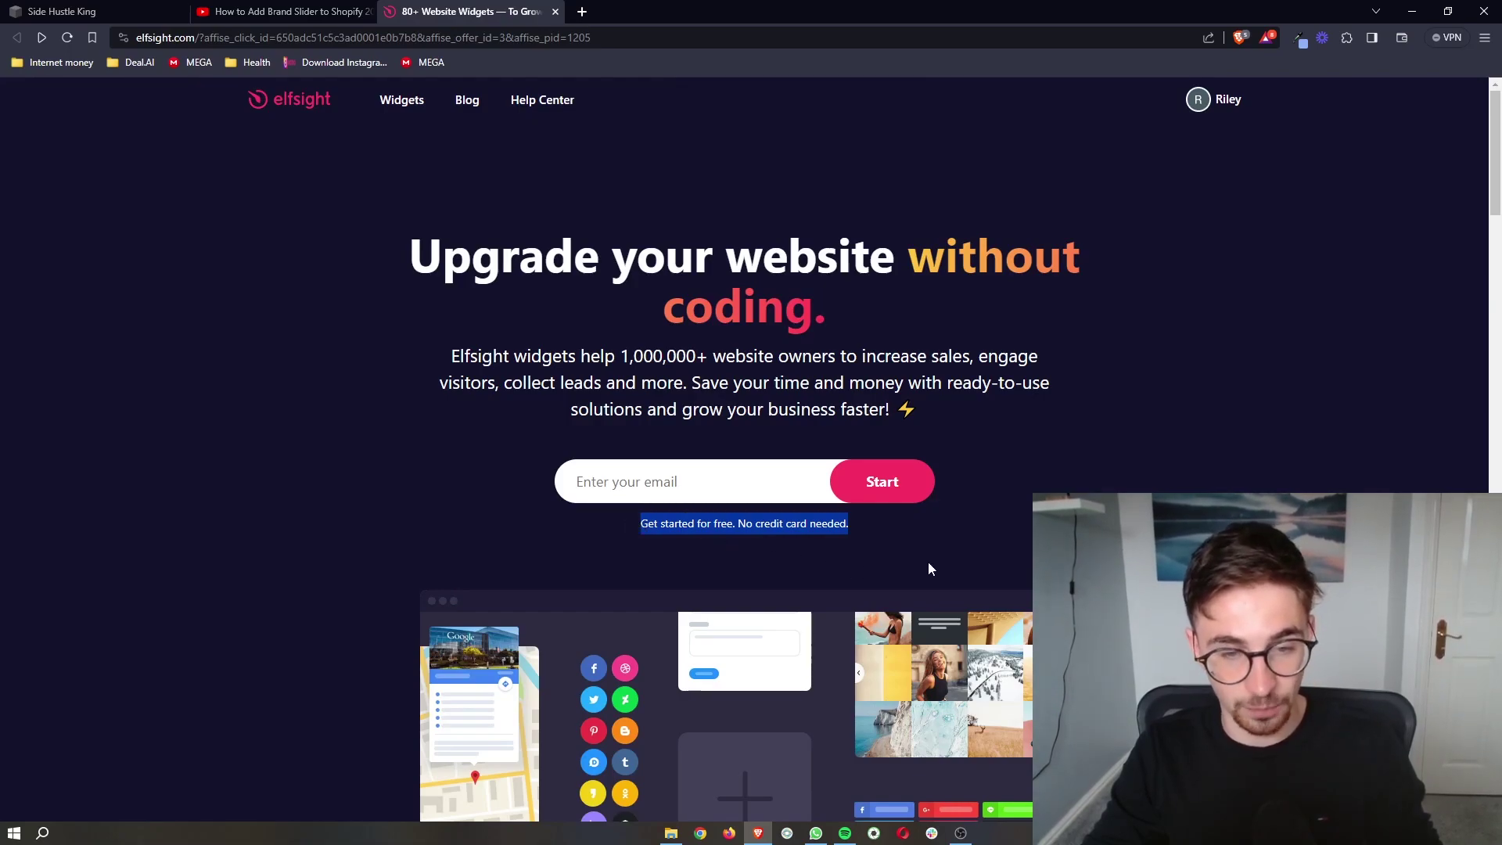
scroll(777, 543, "up", 3, "ctrl")
left_click(680, 443)
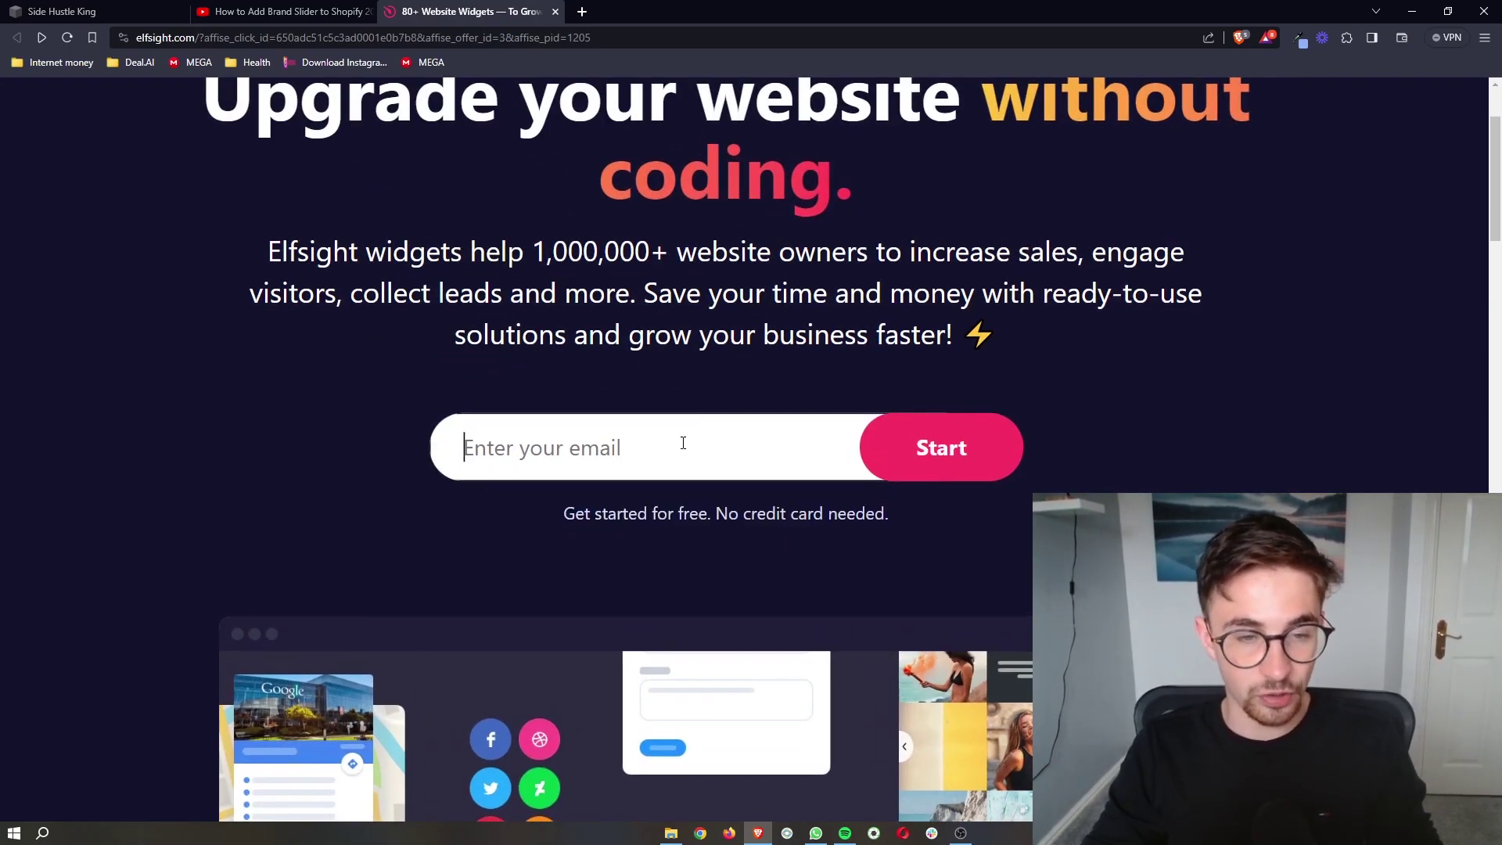
scroll(682, 443, "down", 3, "ctrl")
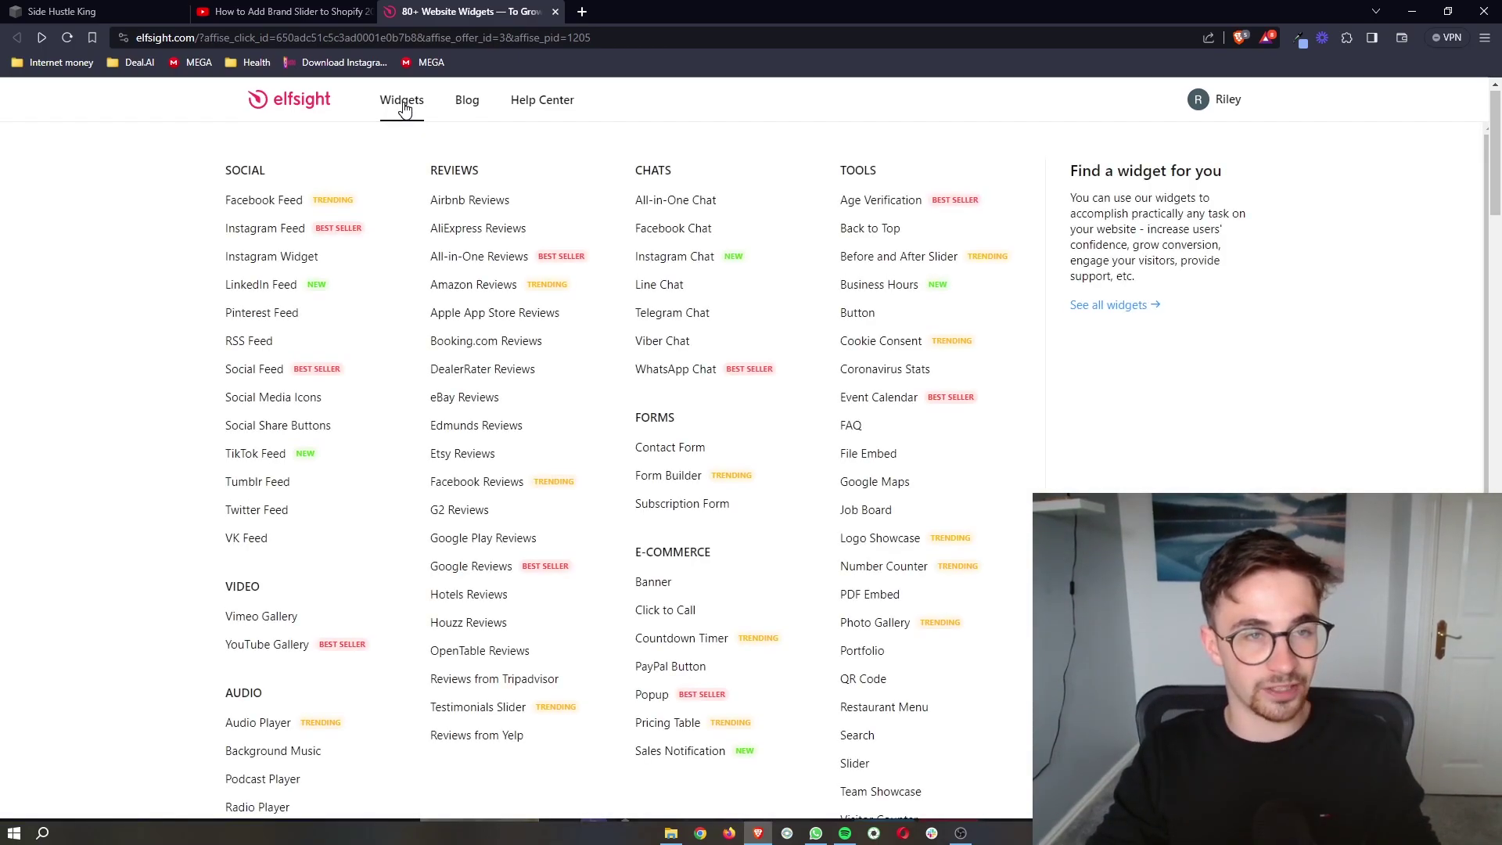
Open Elfsight's full widget catalogue and browse through it.
left_click(403, 101)
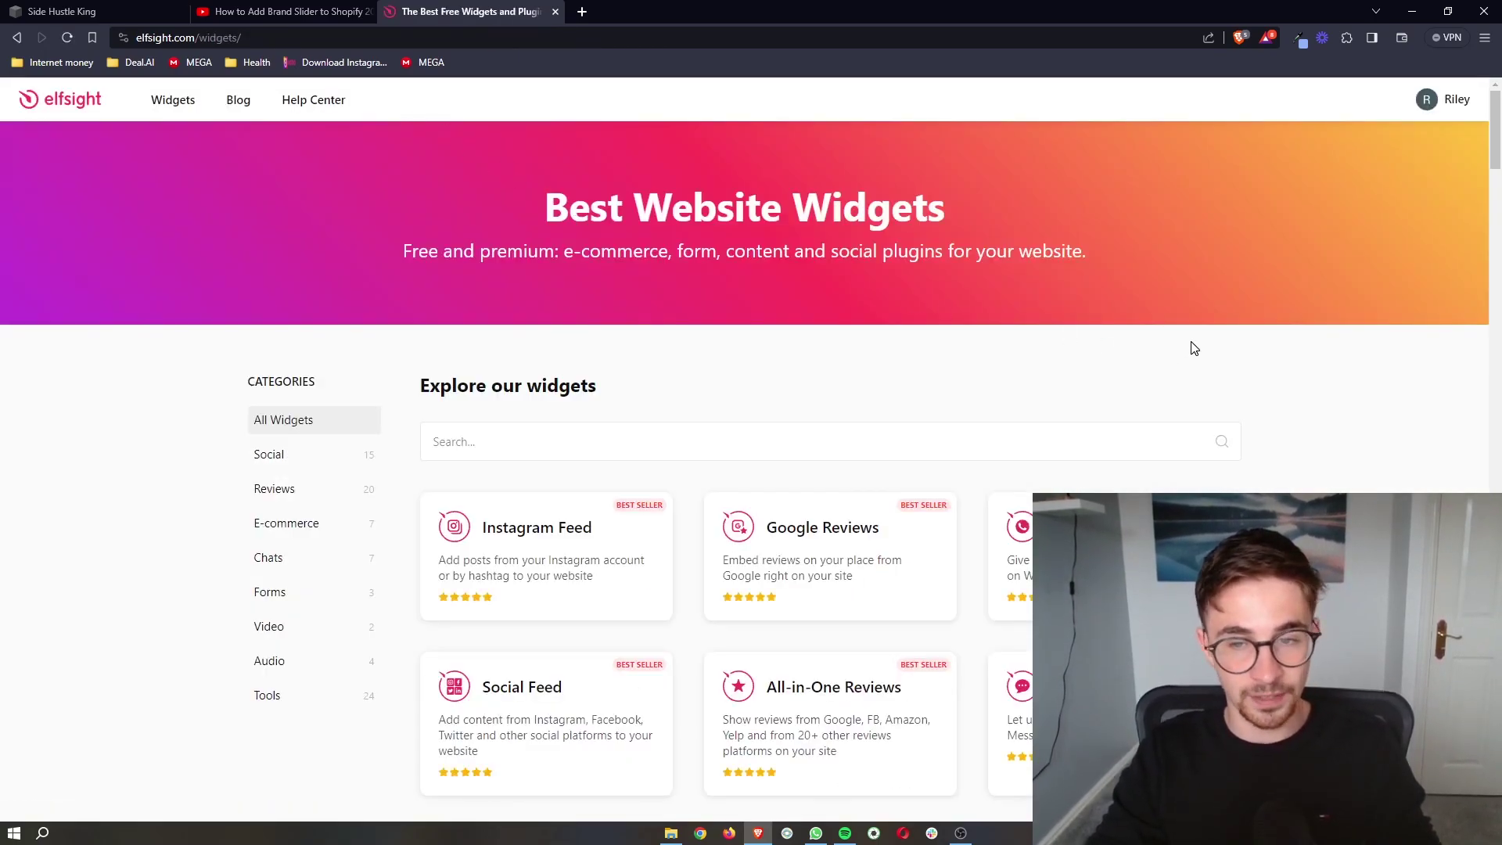
scroll(1284, 436, "down", 20)
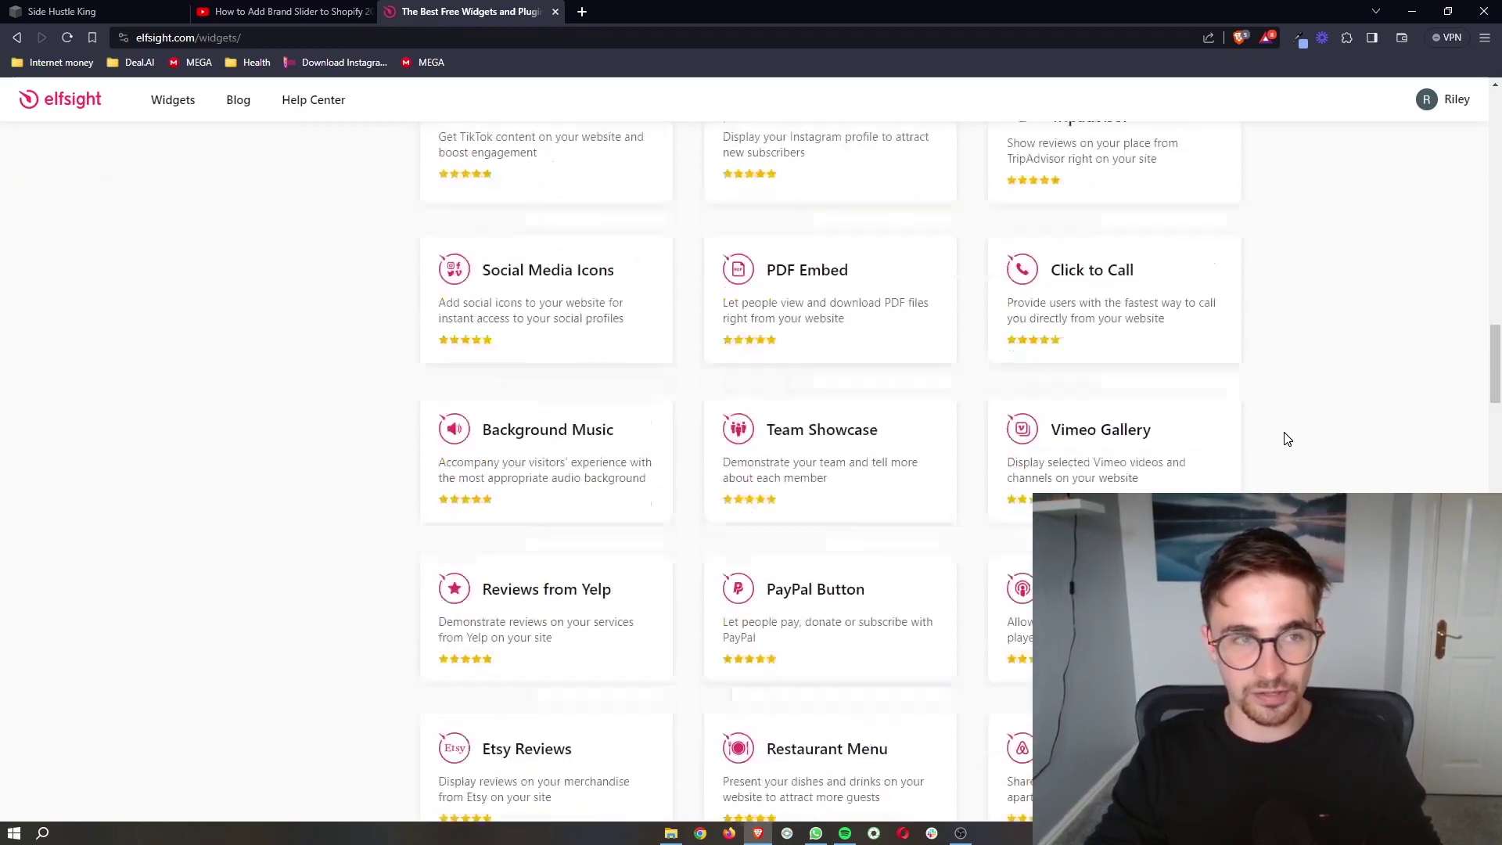
scroll(1286, 439, "down", 20)
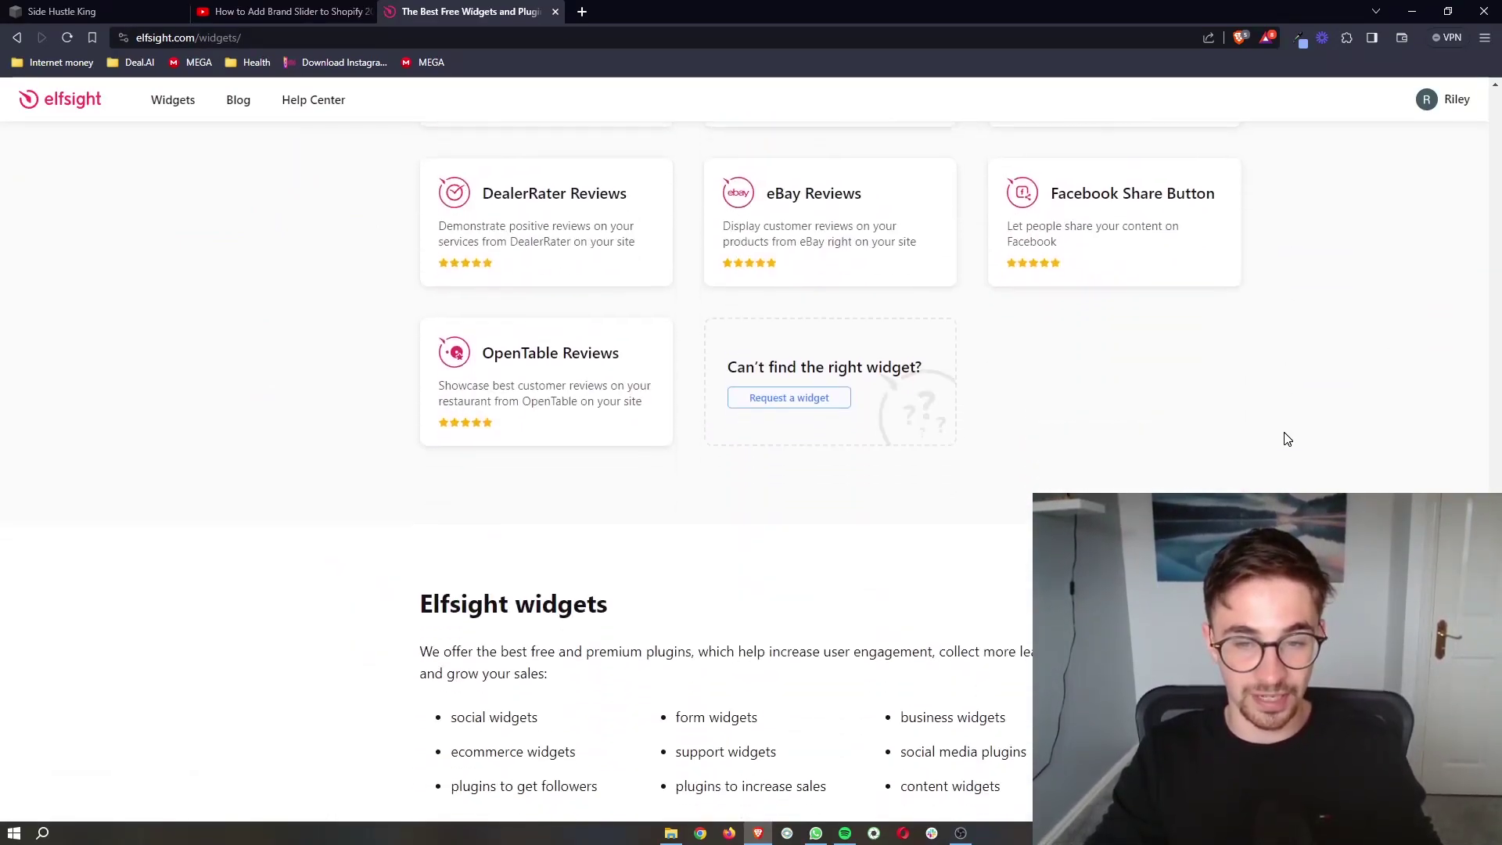
scroll(1287, 439, "up", 15)
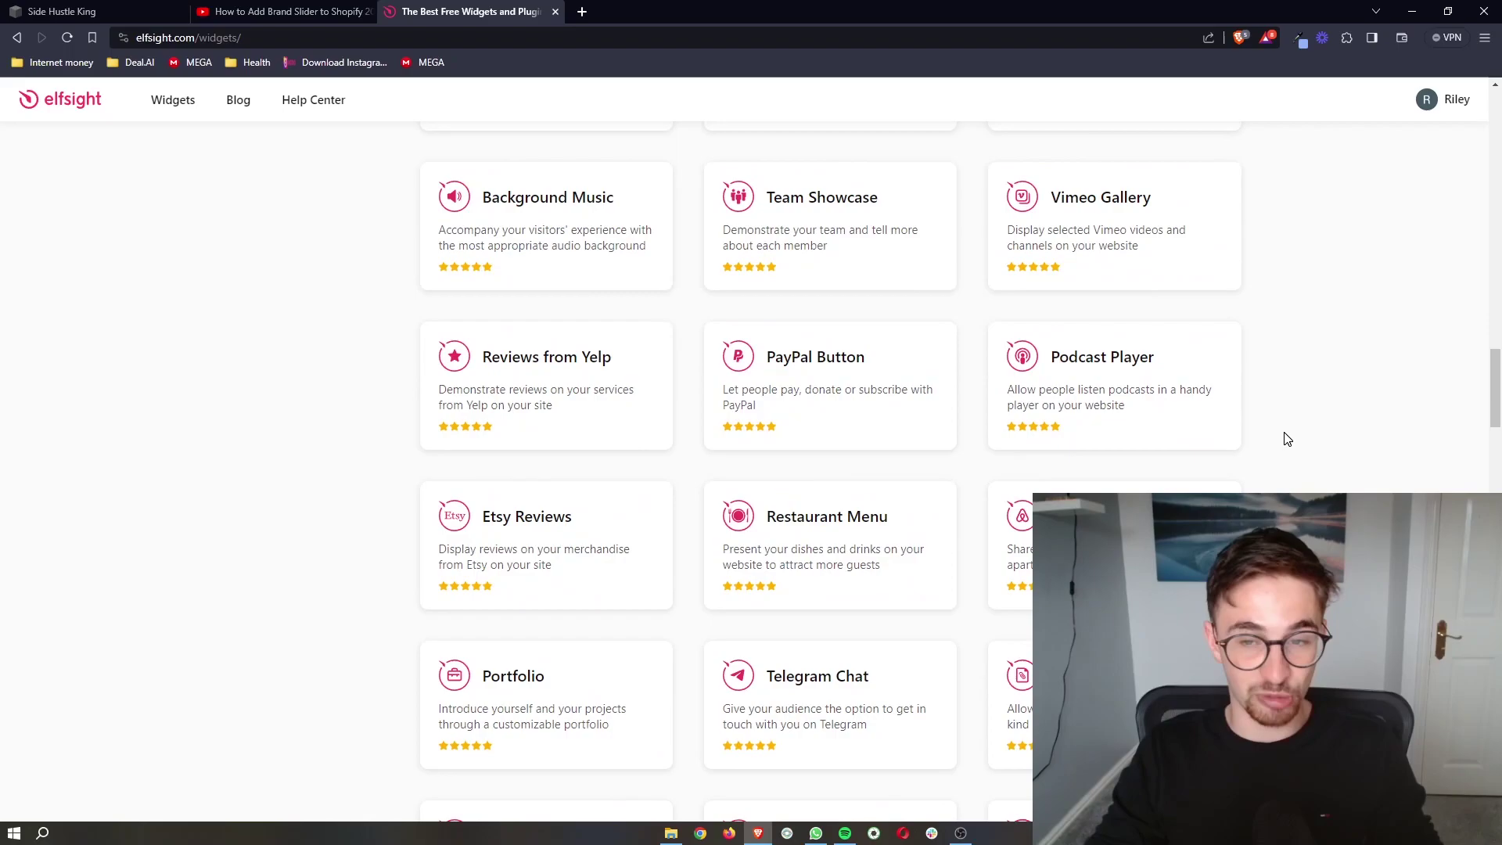
scroll(1286, 439, "up", 5)
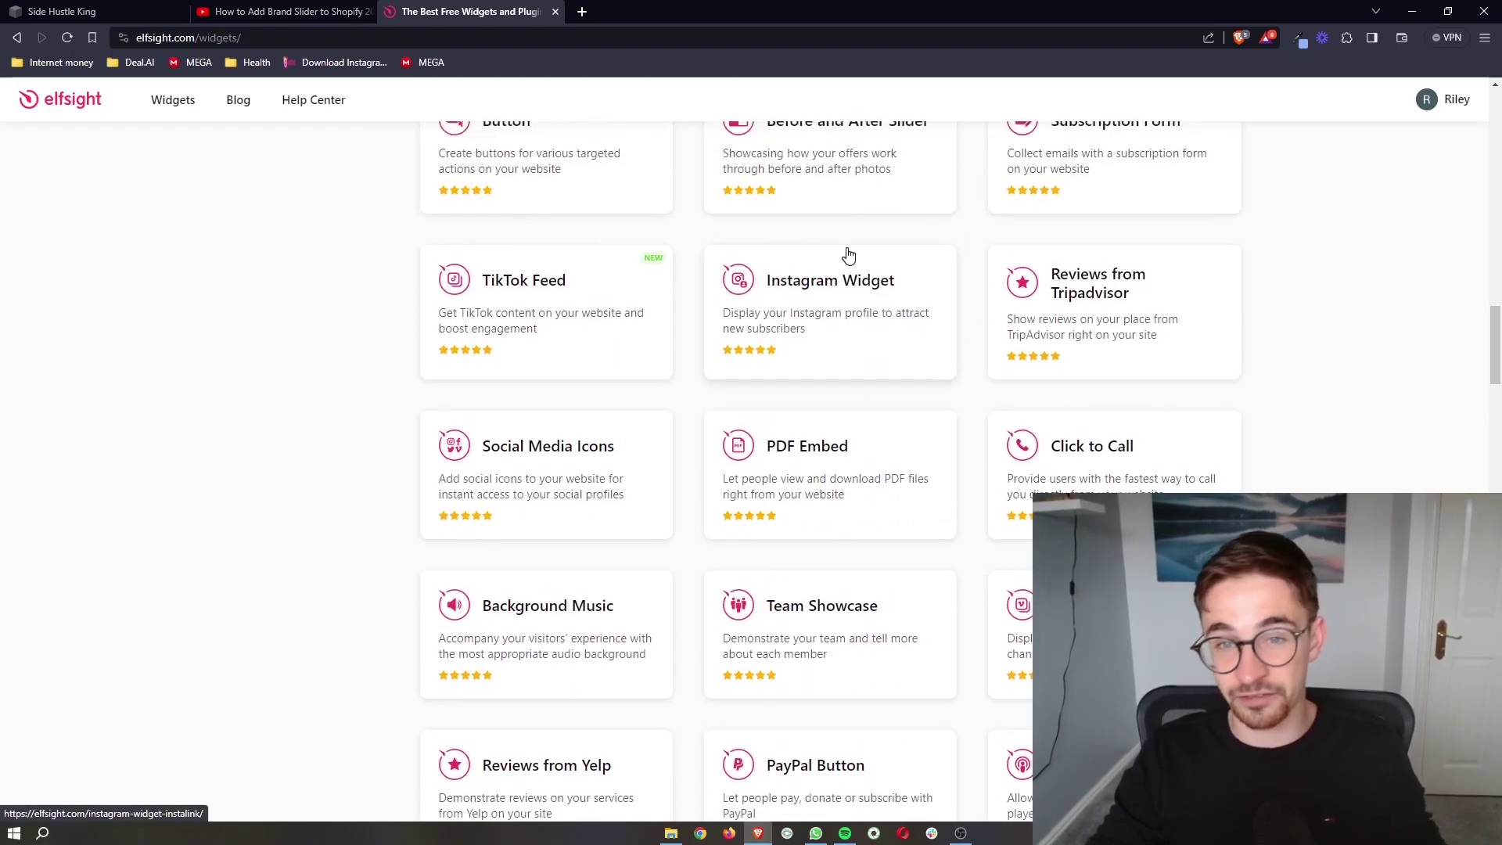
scroll(849, 256, "up", 2)
scroll(849, 256, "up", 3)
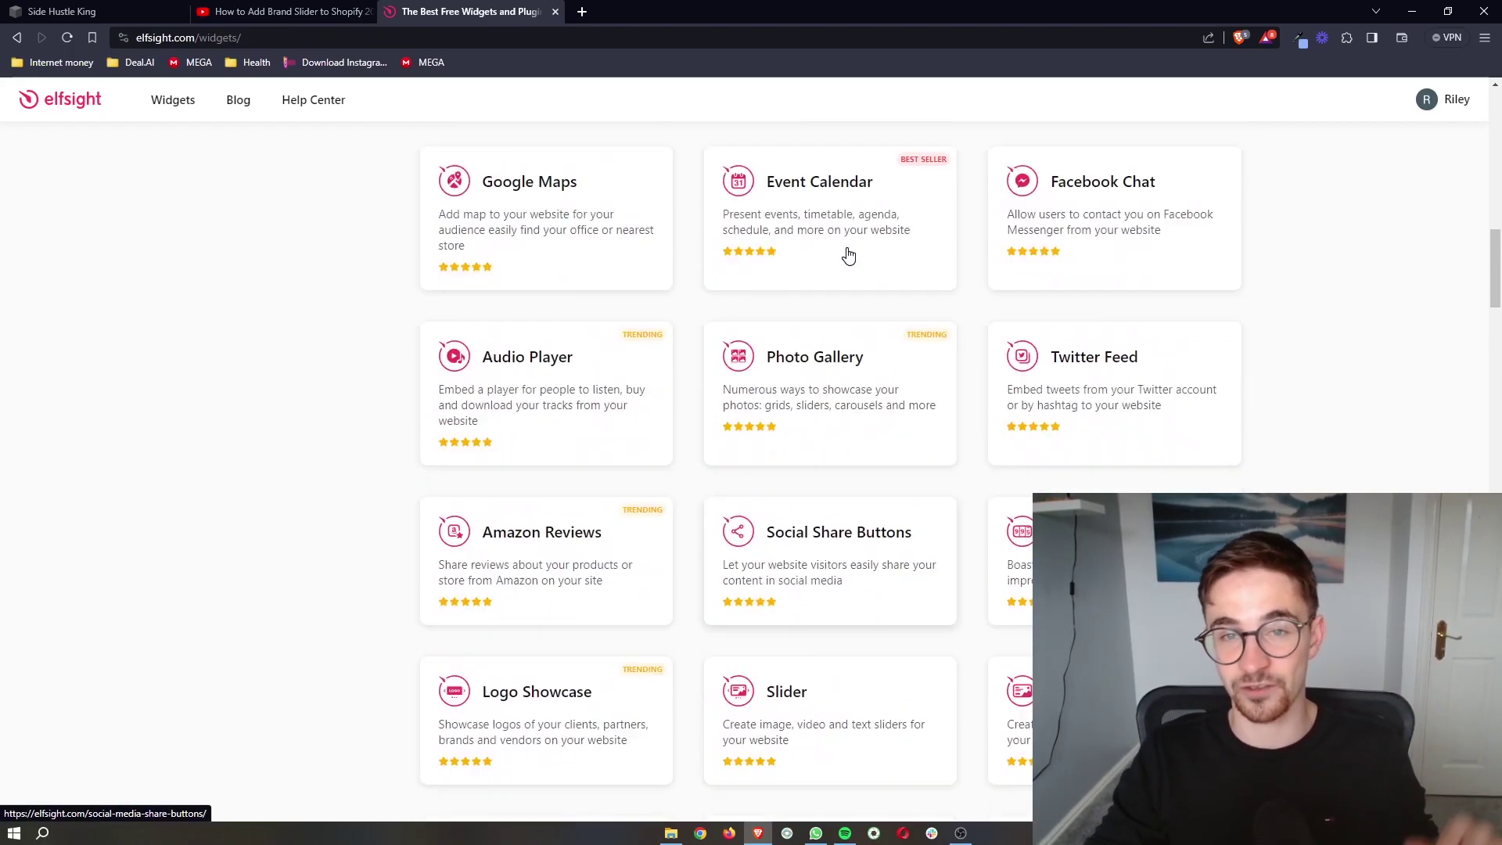
scroll(849, 256, "up", 5)
scroll(694, 341, "down", 1)
Search the catalogue for 'number' to list Number Counter and related widgets.
left_click(452, 338)
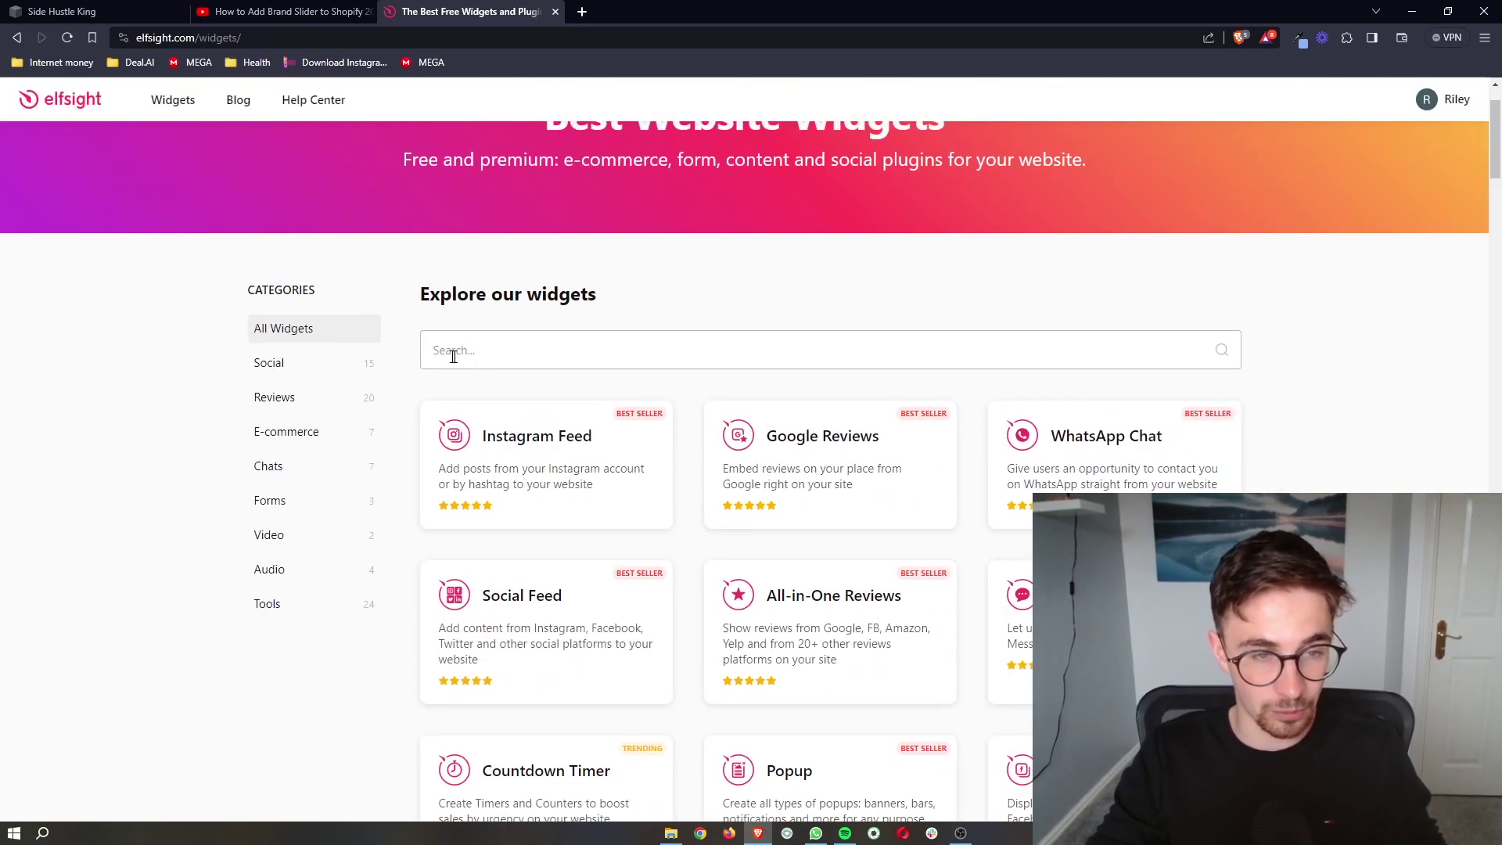
scroll(503, 341, "up", 1)
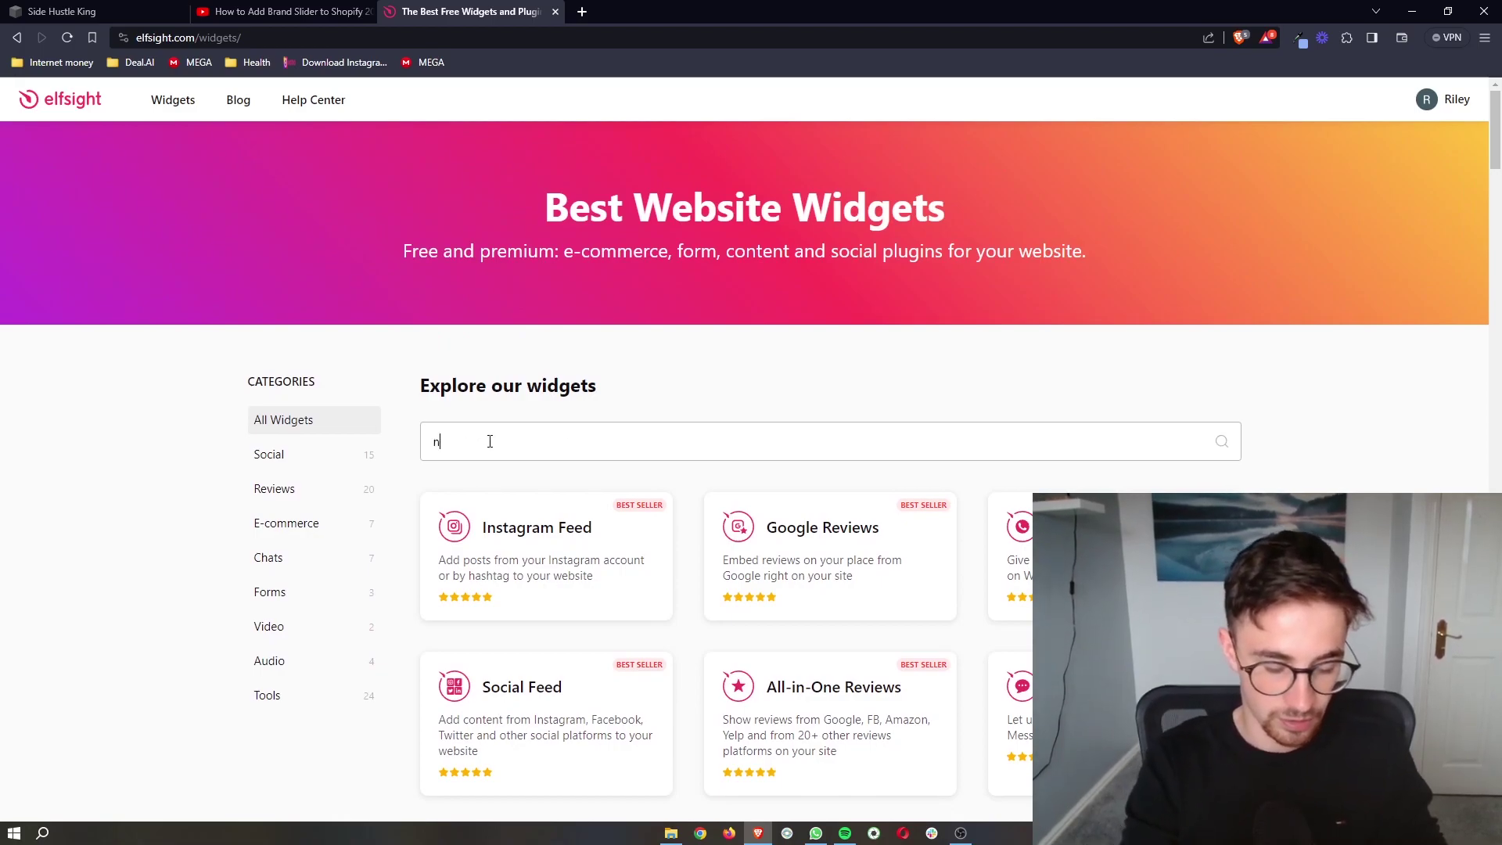
type("number")
scroll(520, 435, "down", 1)
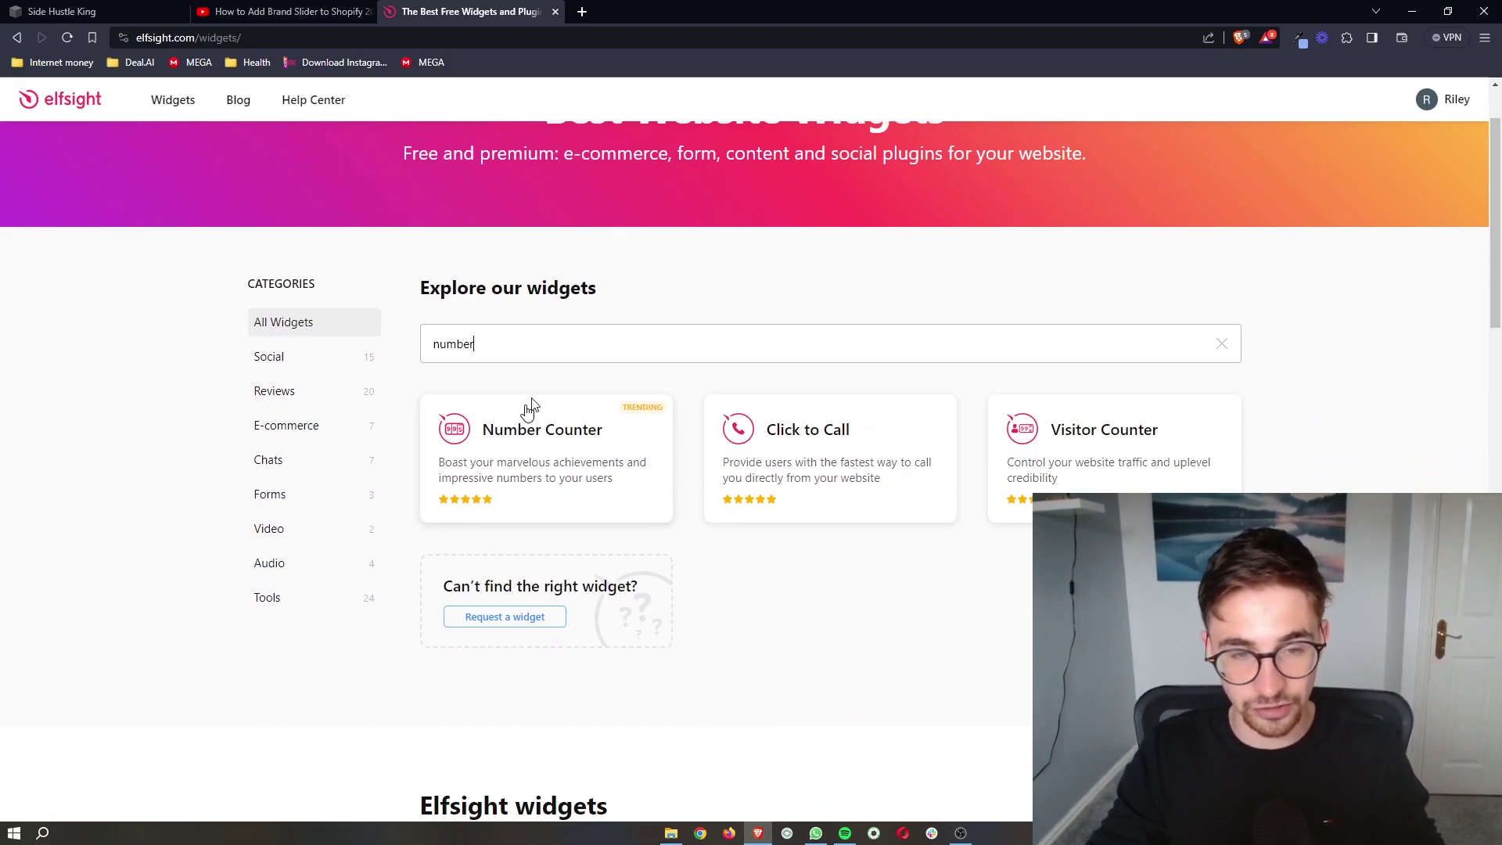
Open Number Counter and preview the Black Theme, Colored Numbers, Colored Icons and Multicolor Counters templates.
left_click(524, 448)
scroll(818, 402, "down", 3)
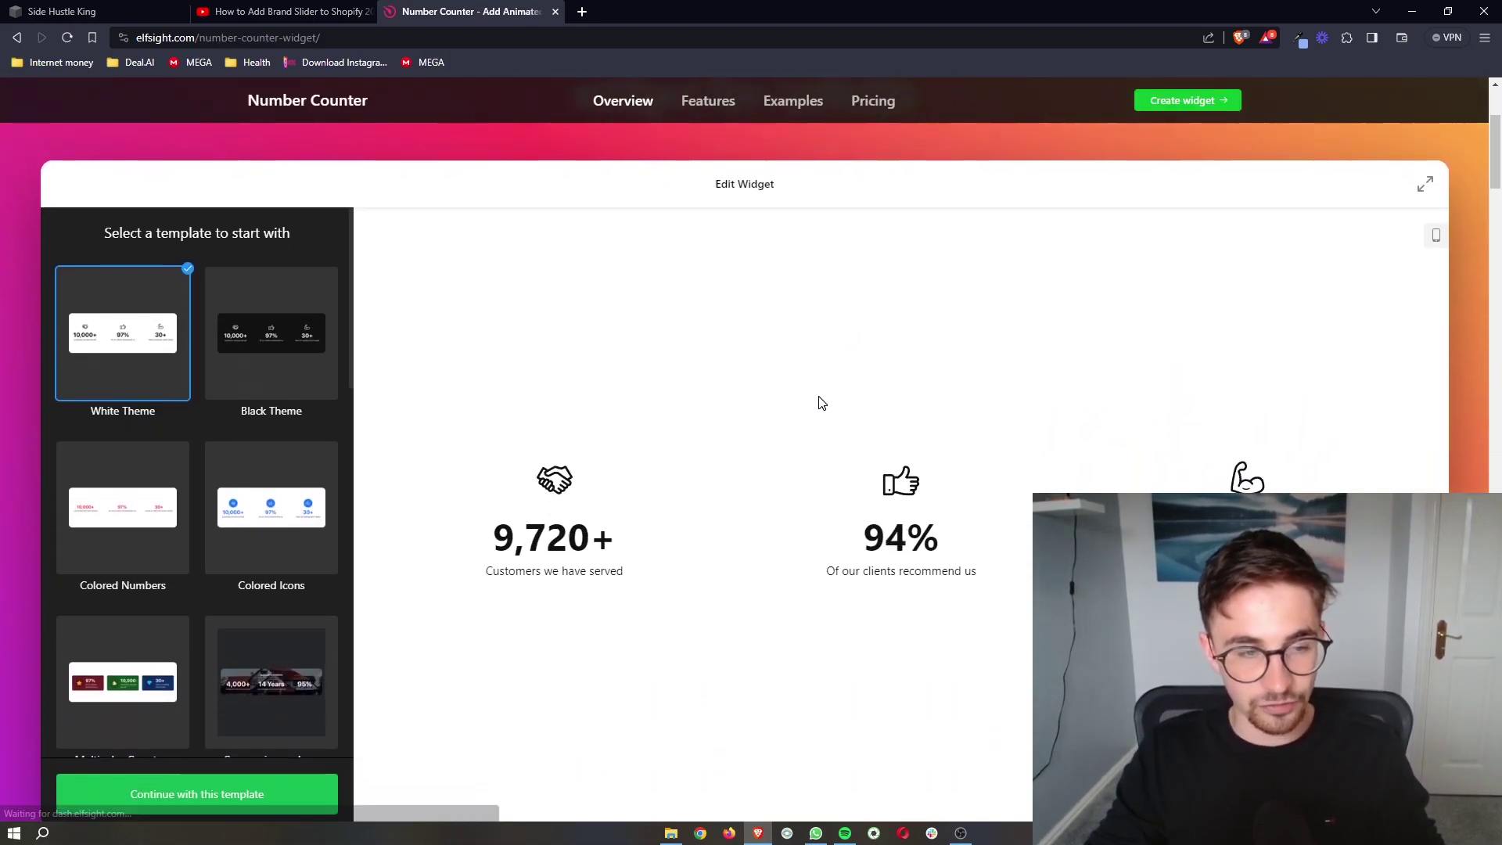
left_click(298, 359)
left_click(171, 491)
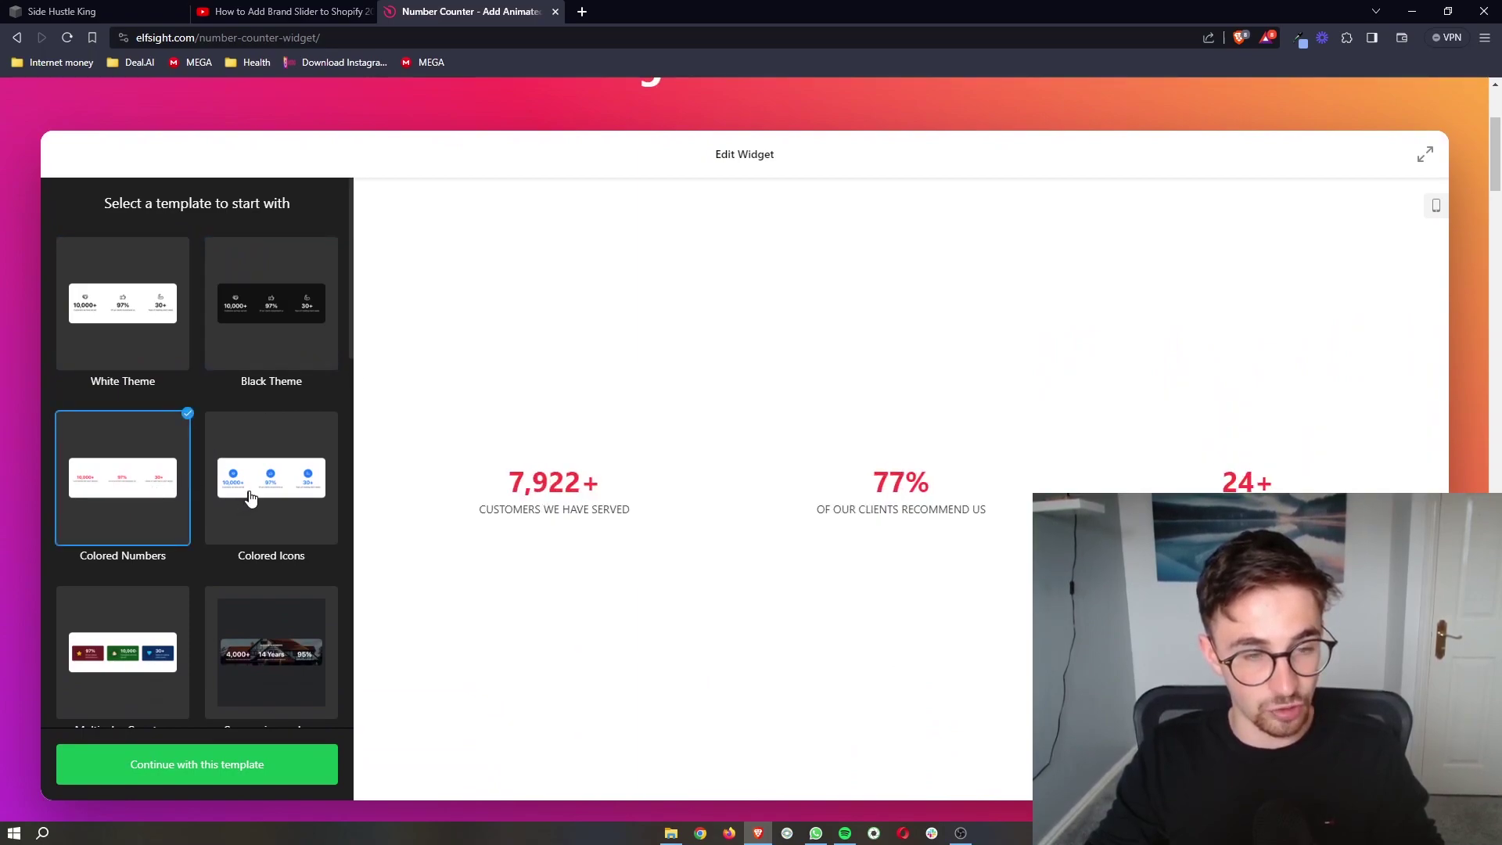
left_click(265, 479)
scroll(258, 485, "down", 2)
left_click(131, 579)
Preview the Success in numbers, University, Online Store and Cleaning templates, then choose Customer Satisfaction.
scroll(129, 579, "down", 1)
left_click(251, 510)
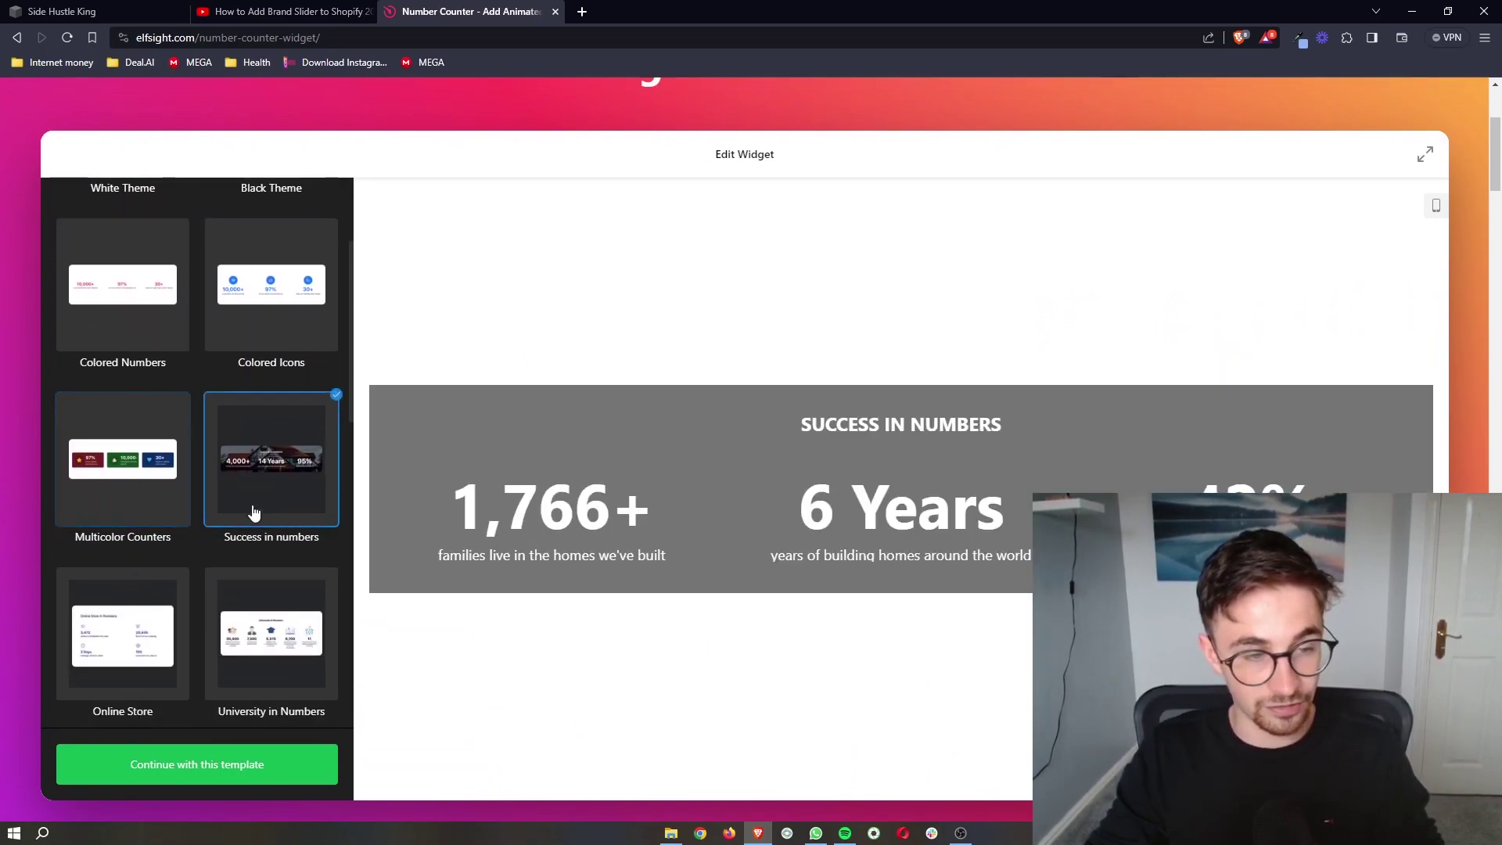
scroll(254, 511, "down", 1)
left_click(255, 513)
left_click(100, 501)
scroll(100, 501, "down", 1)
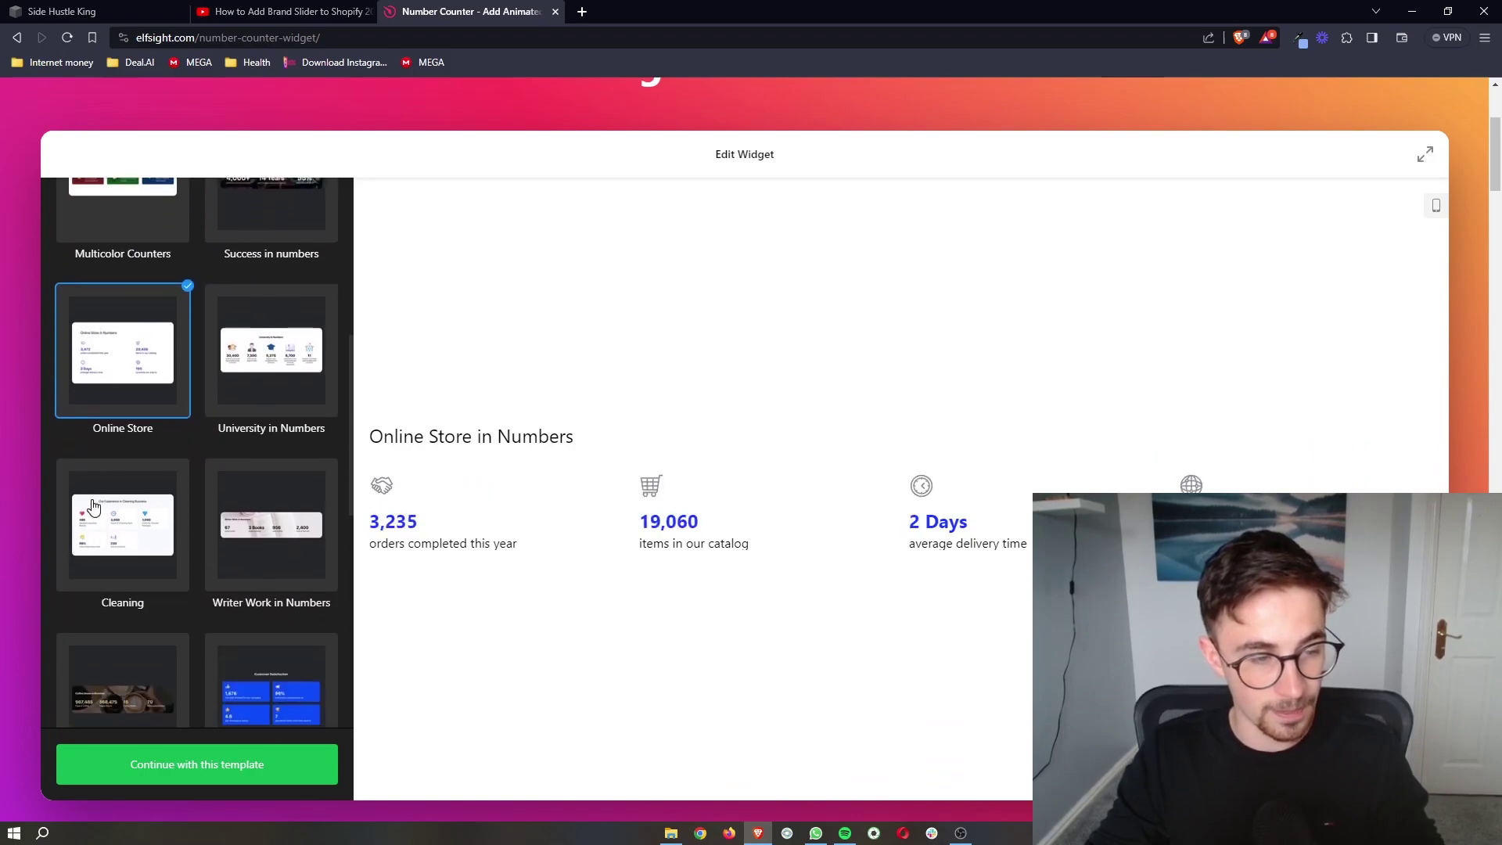
left_click(102, 509)
scroll(156, 505, "down", 2)
scroll(230, 506, "down", 1)
left_click(319, 327)
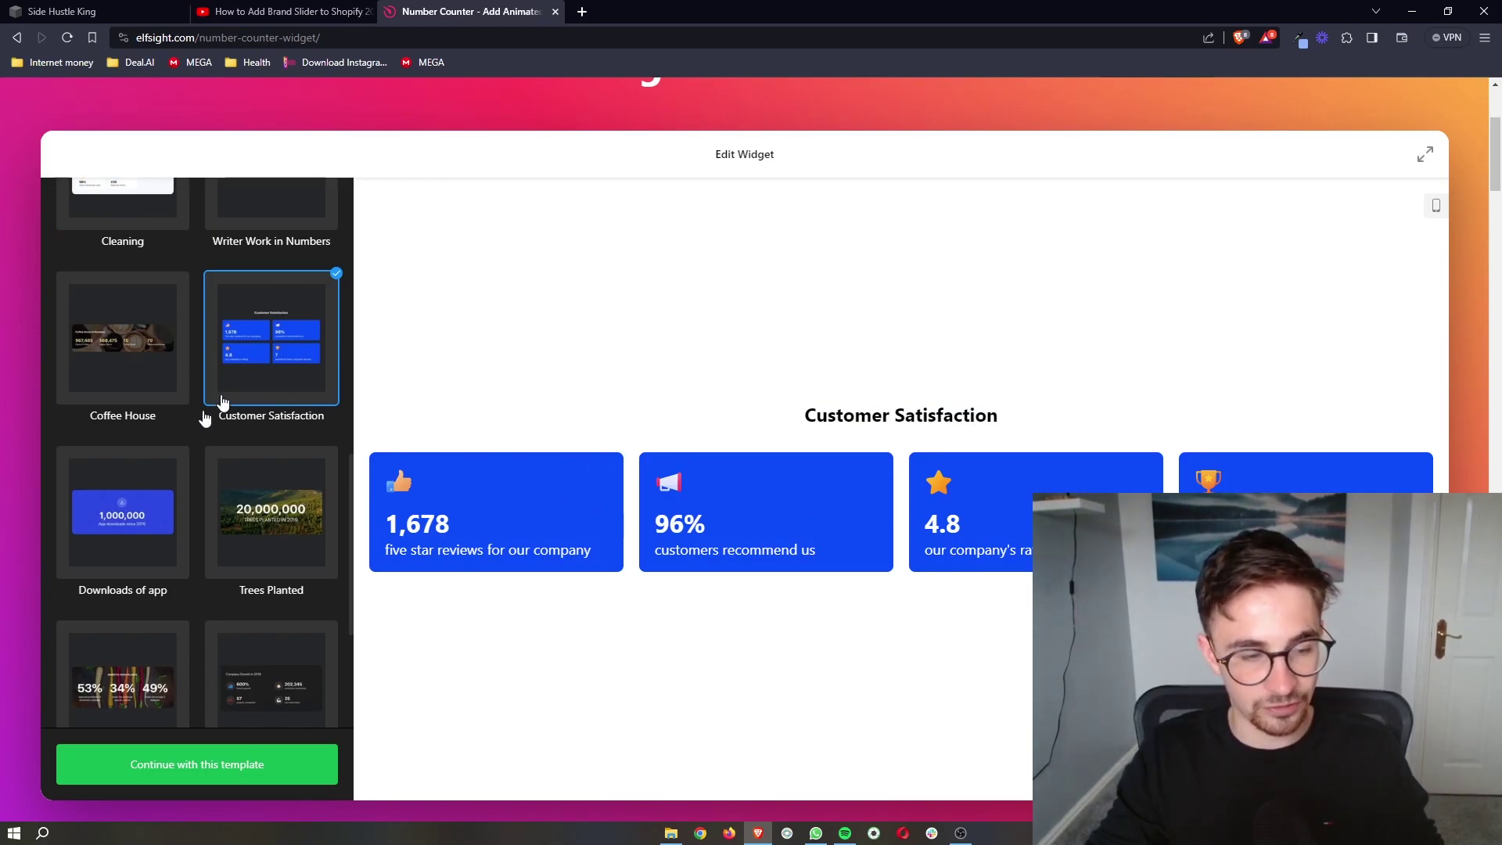
Start editing the template and set the first counter's number value to 5690, keeping its caption.
left_click(249, 771)
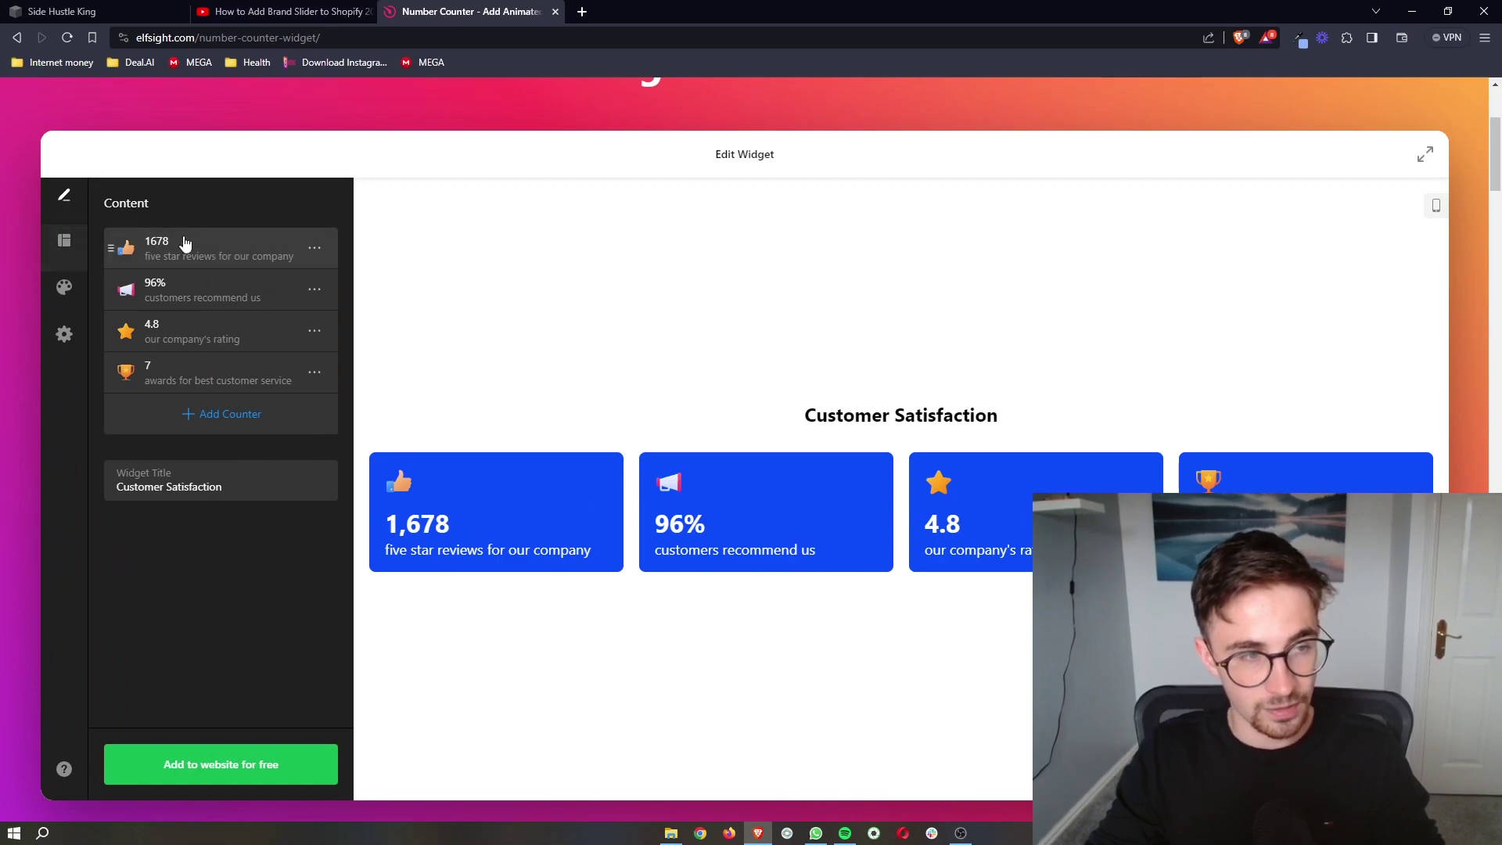
left_click(222, 257)
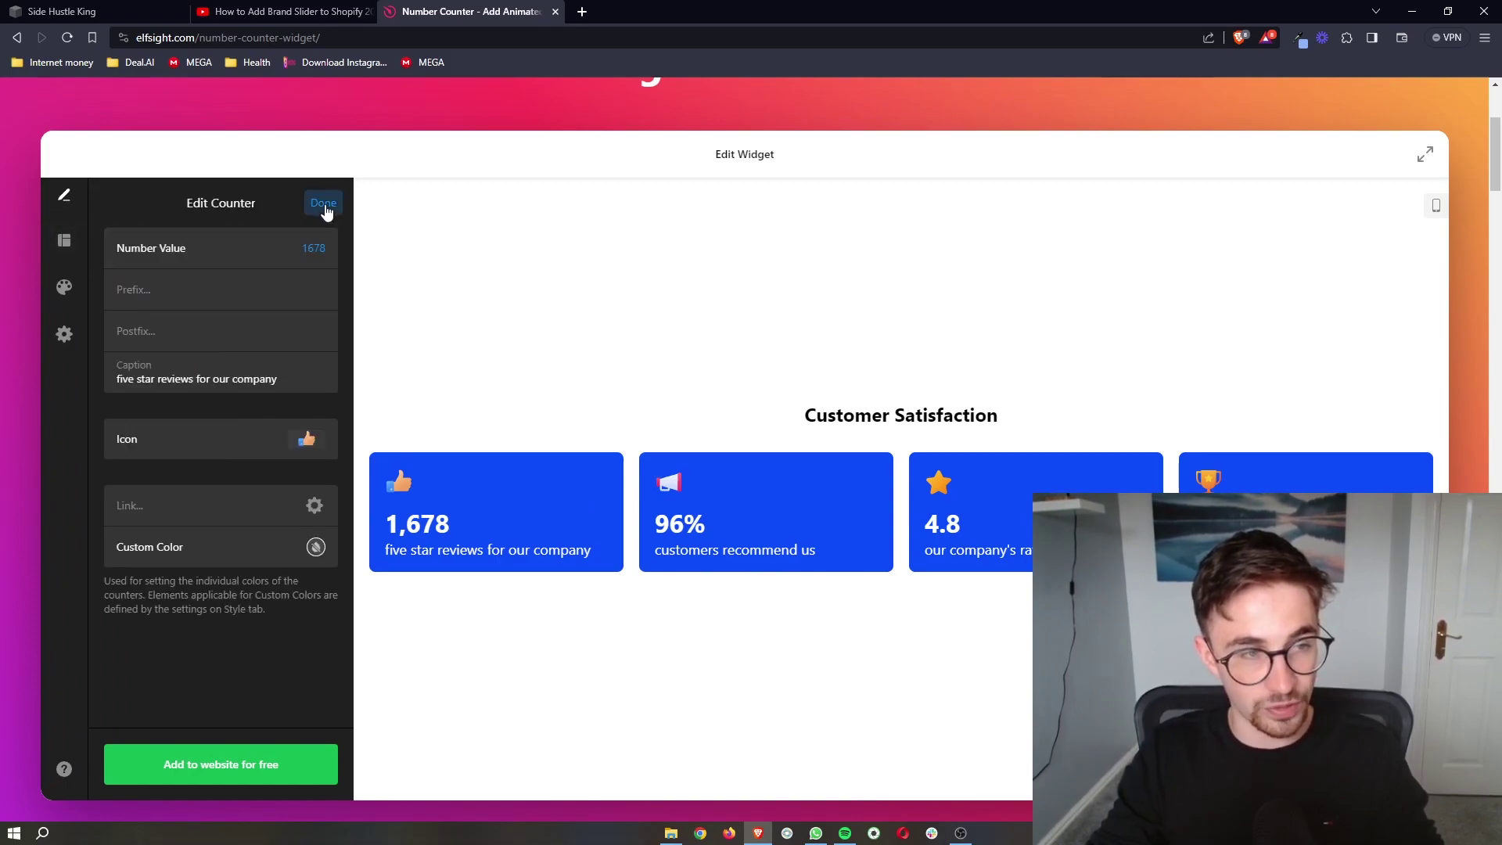
left_click(323, 203)
left_click(214, 258)
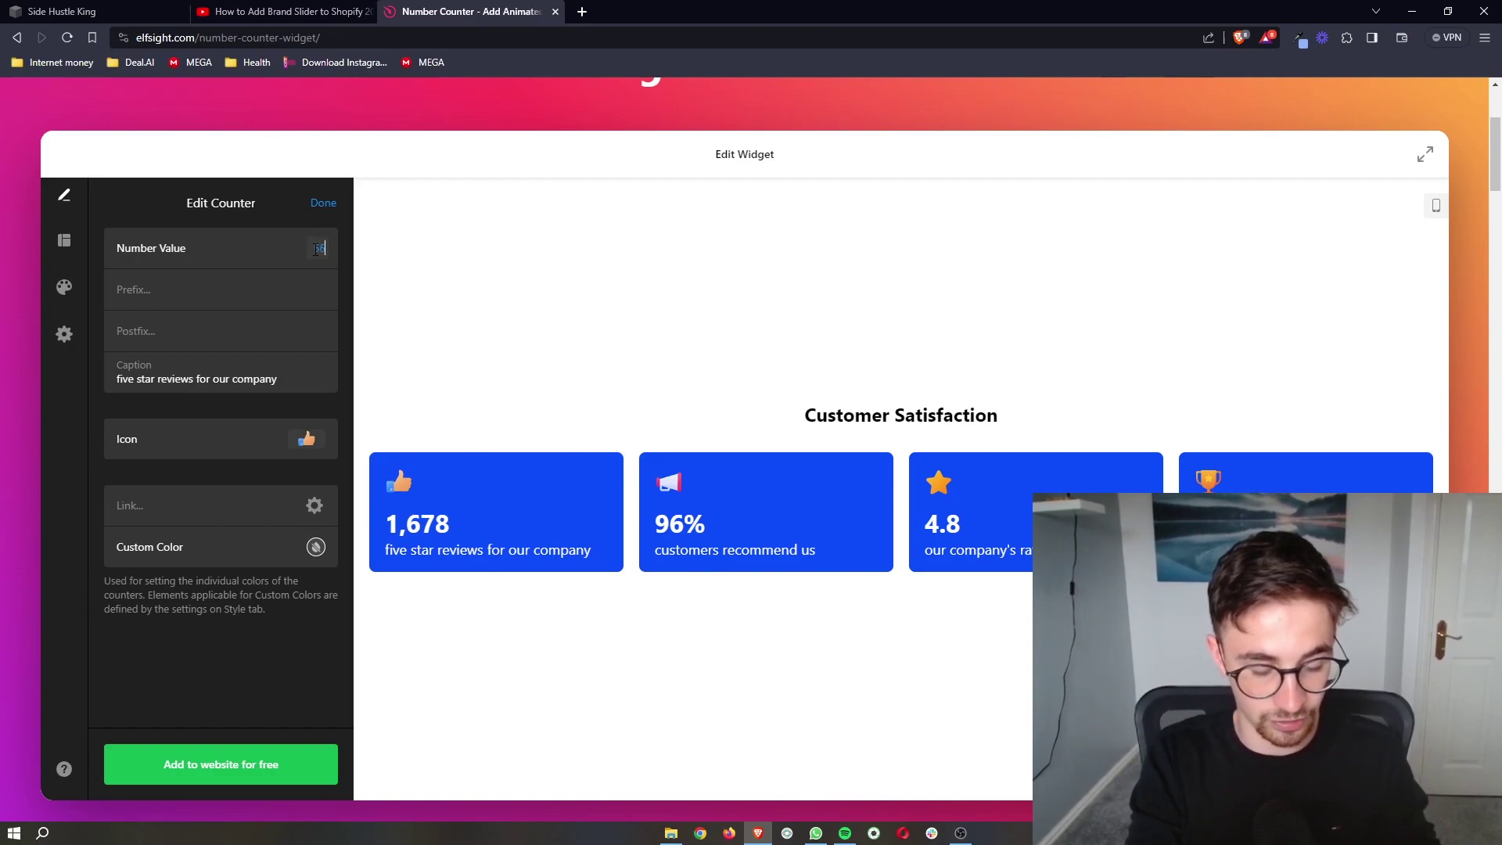
type("5690")
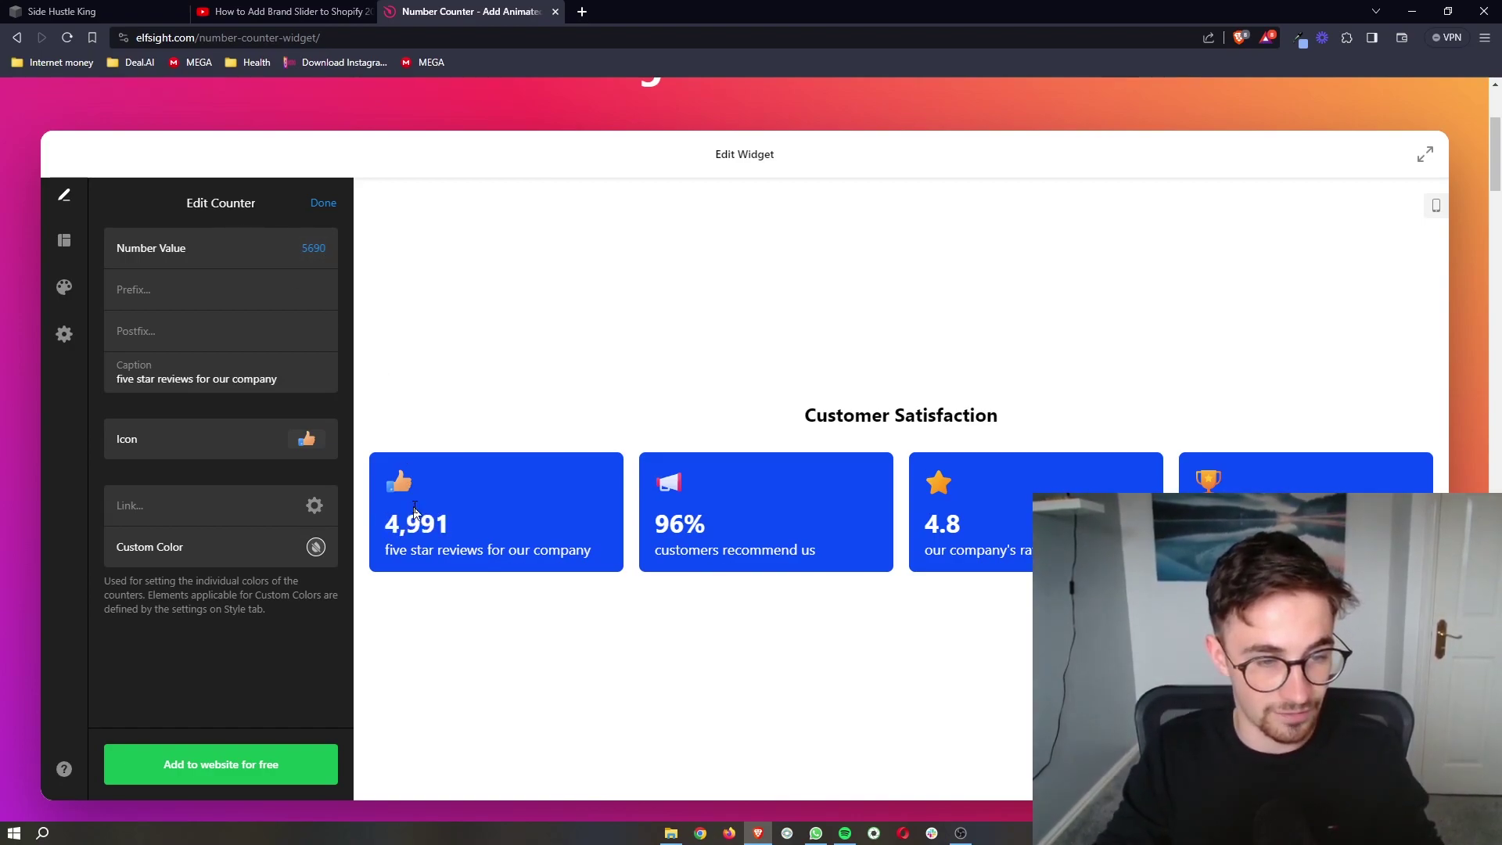
triple_click(242, 377)
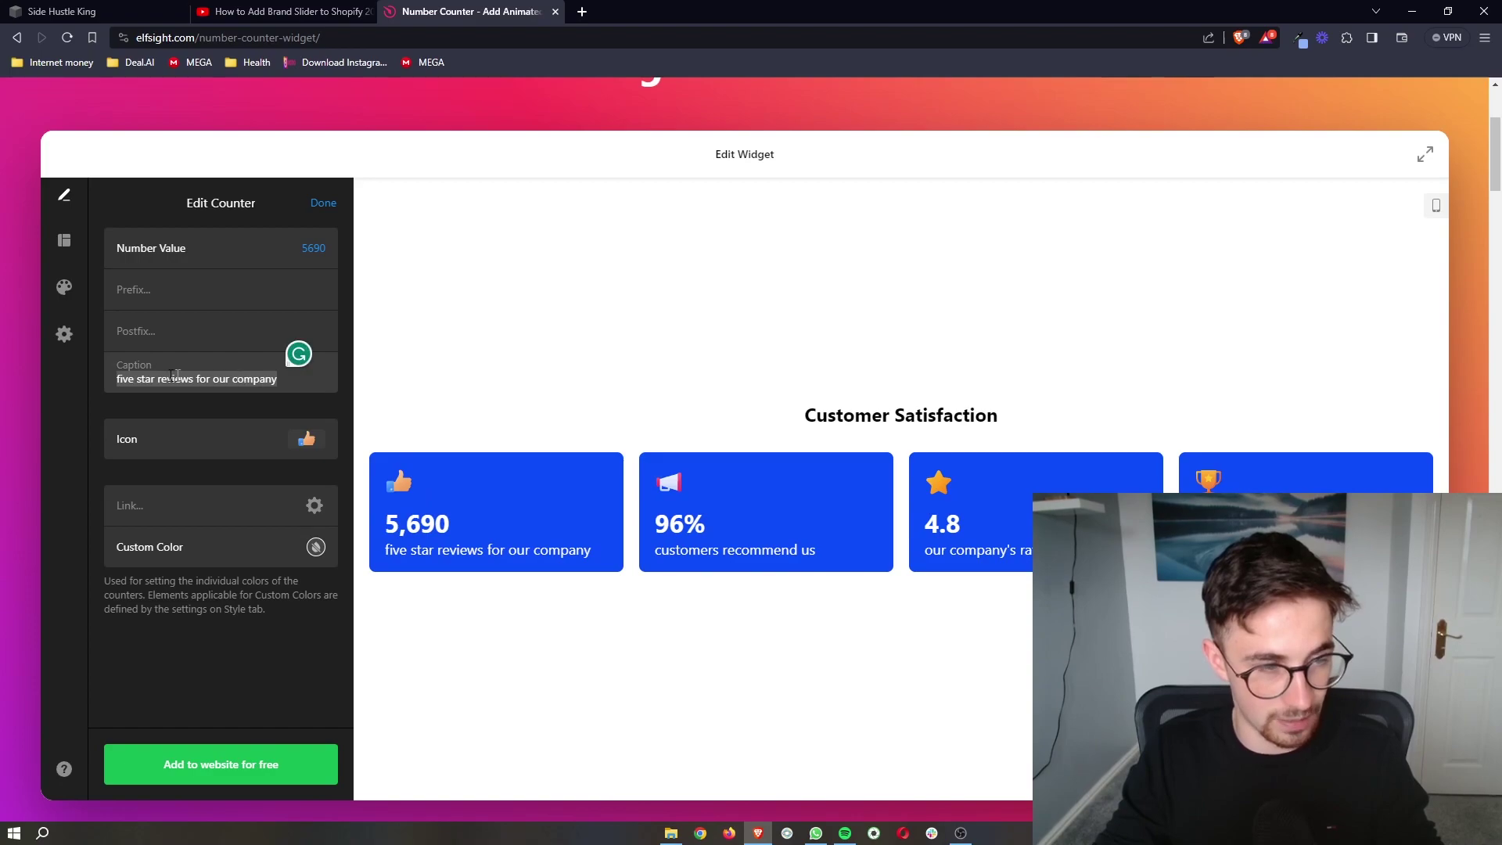
key("Home")
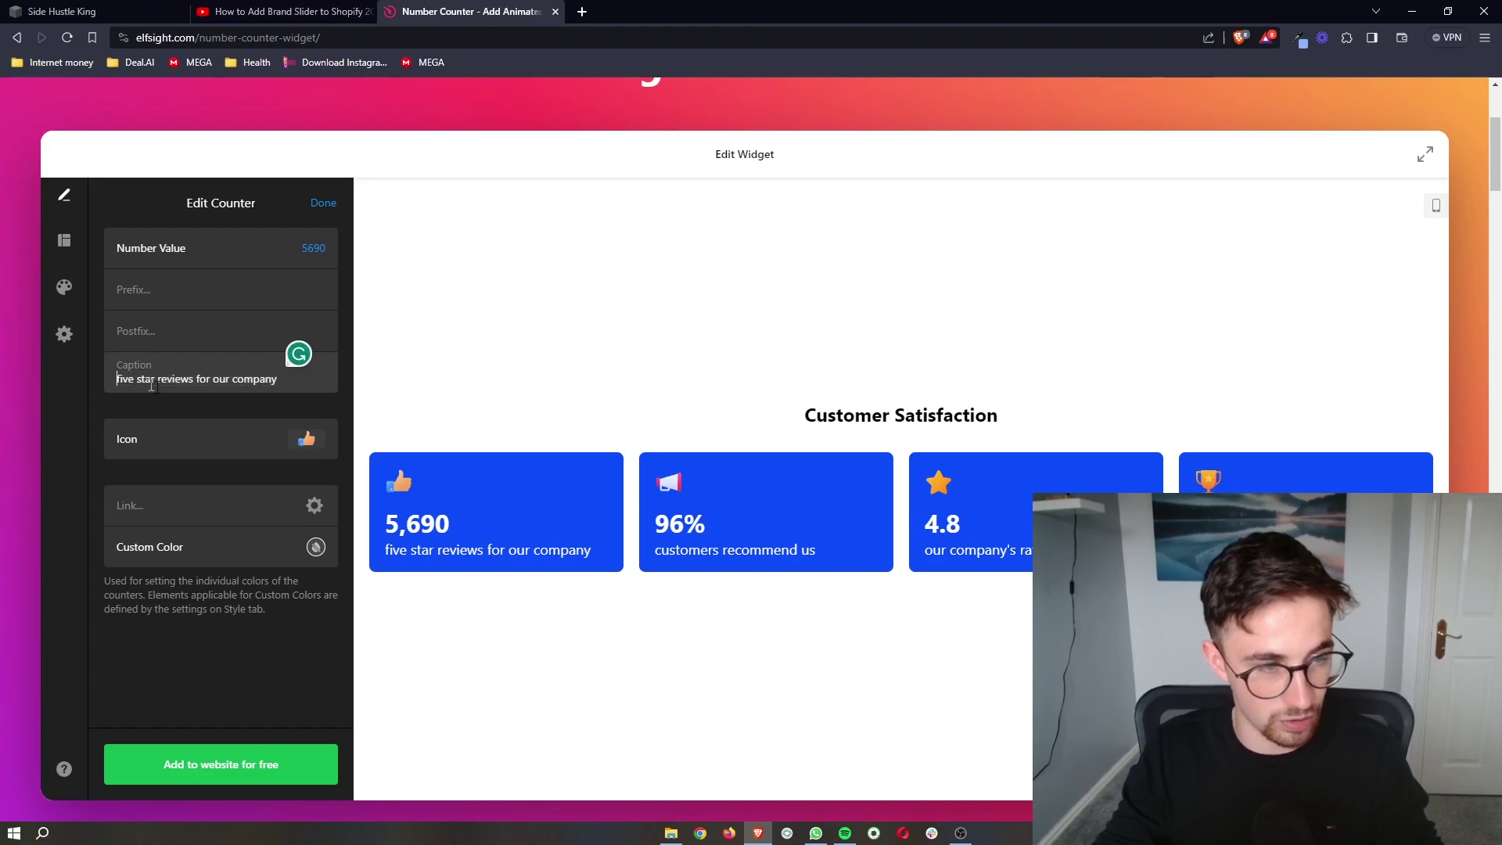
left_click(300, 440)
left_click(251, 421)
key("Tab")
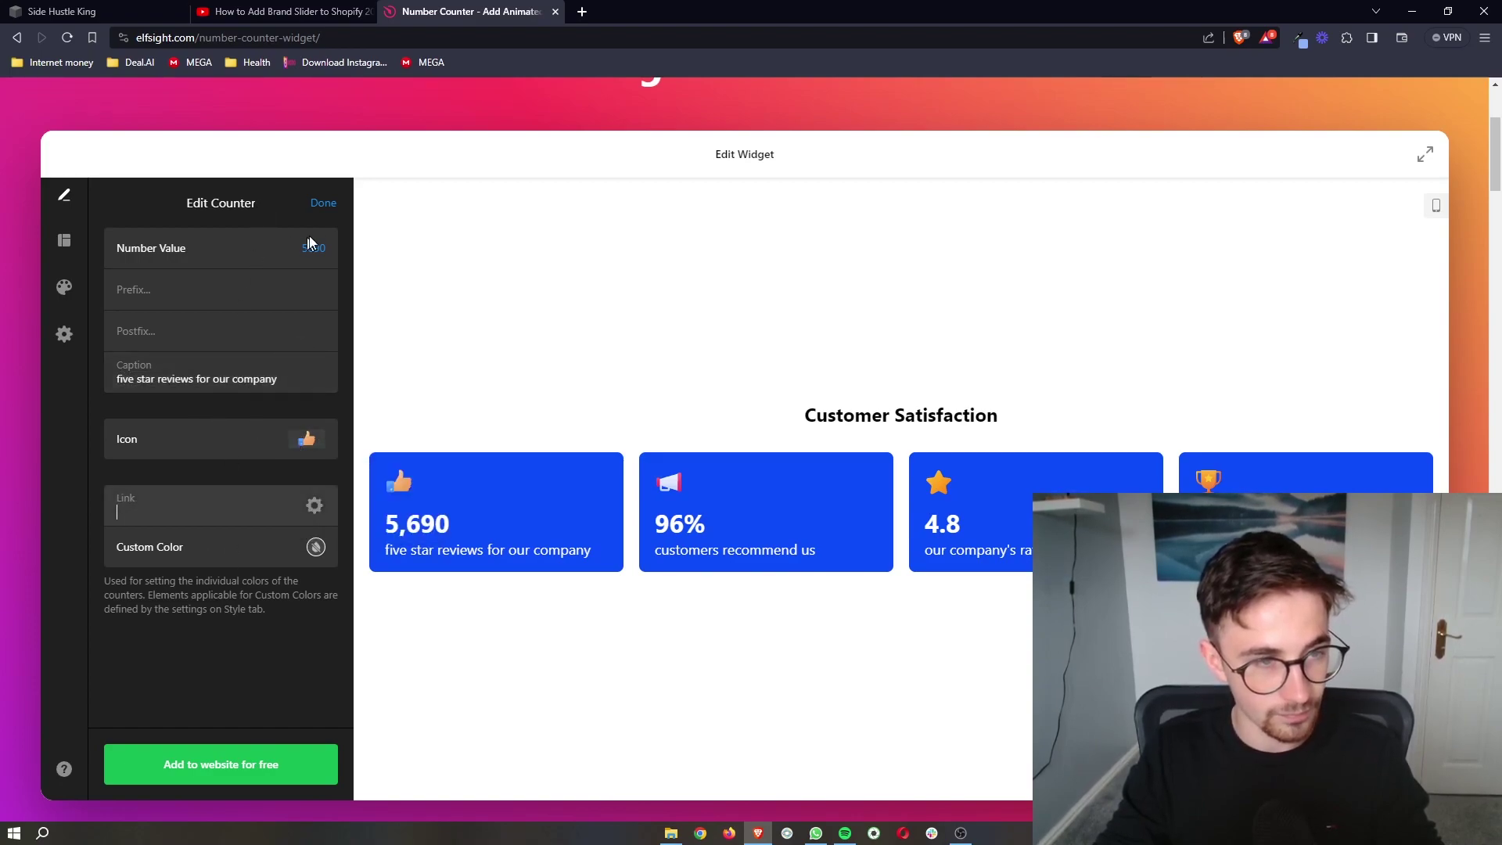
left_click(330, 204)
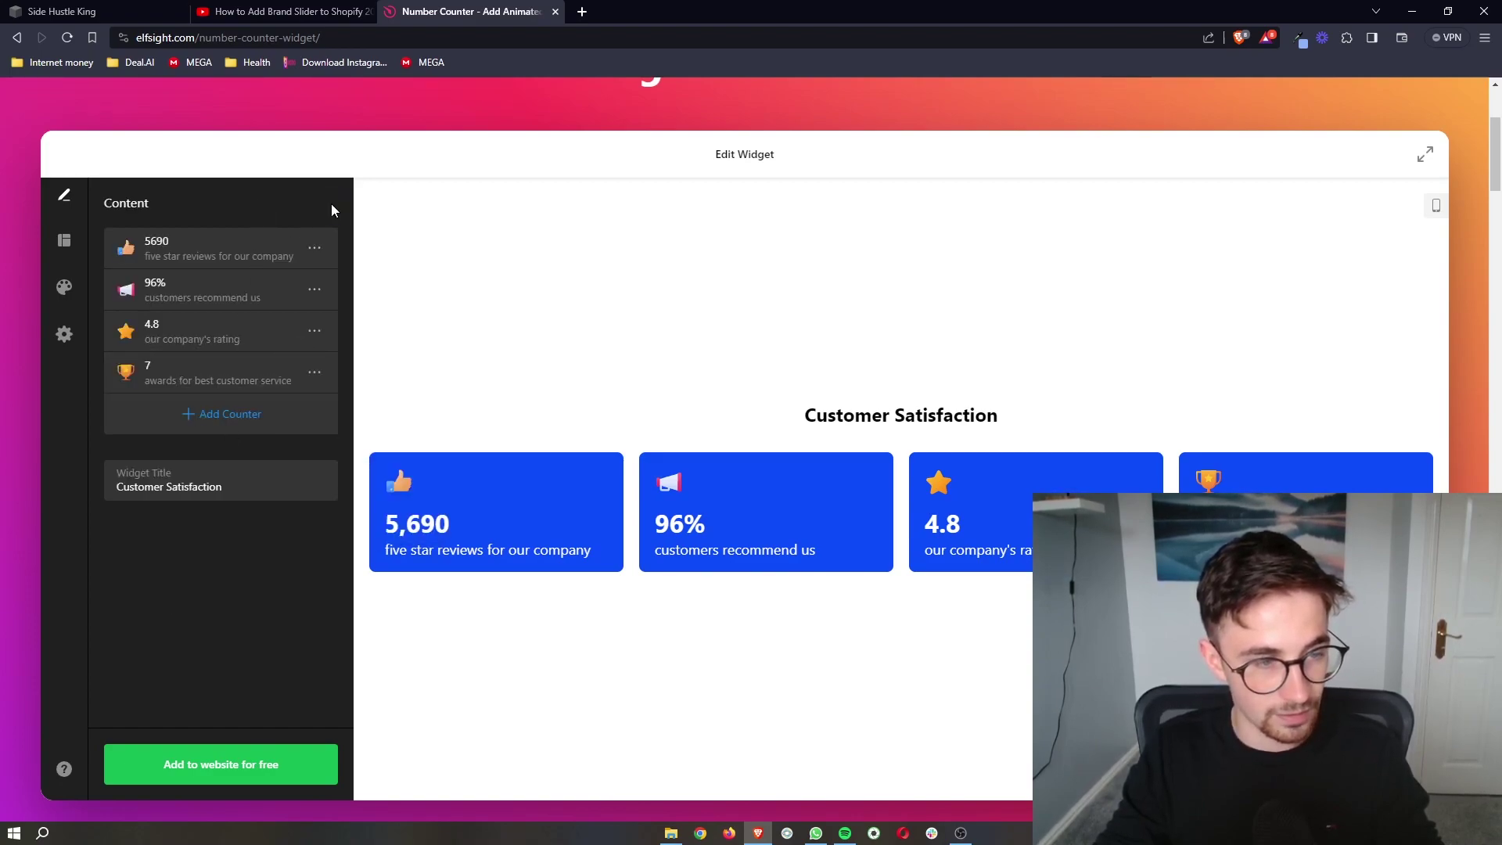
Add a new 100 counter, then delete it to keep four counters.
left_click(247, 415)
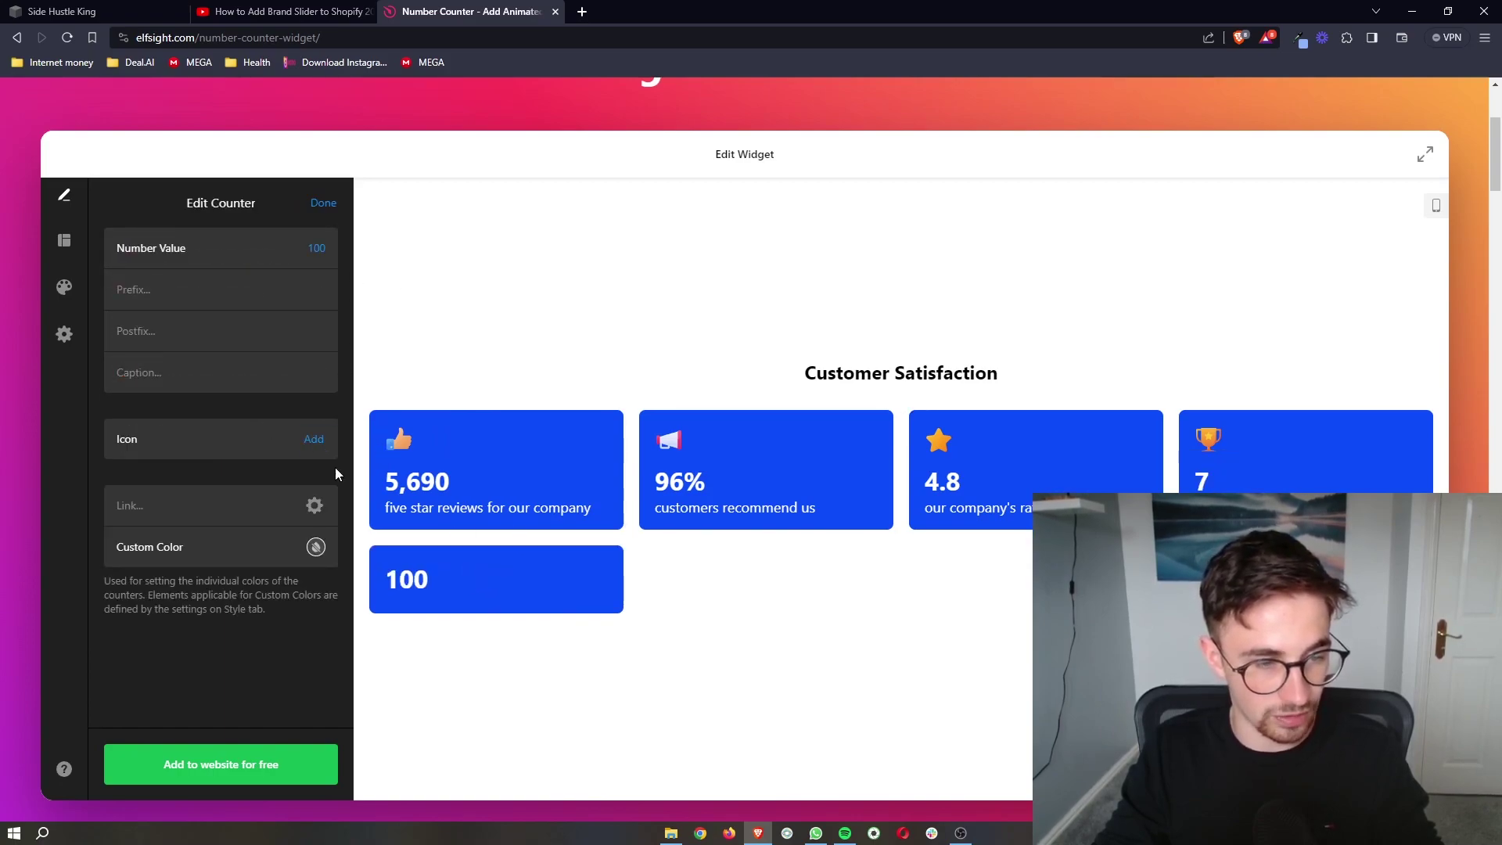
left_click(328, 204)
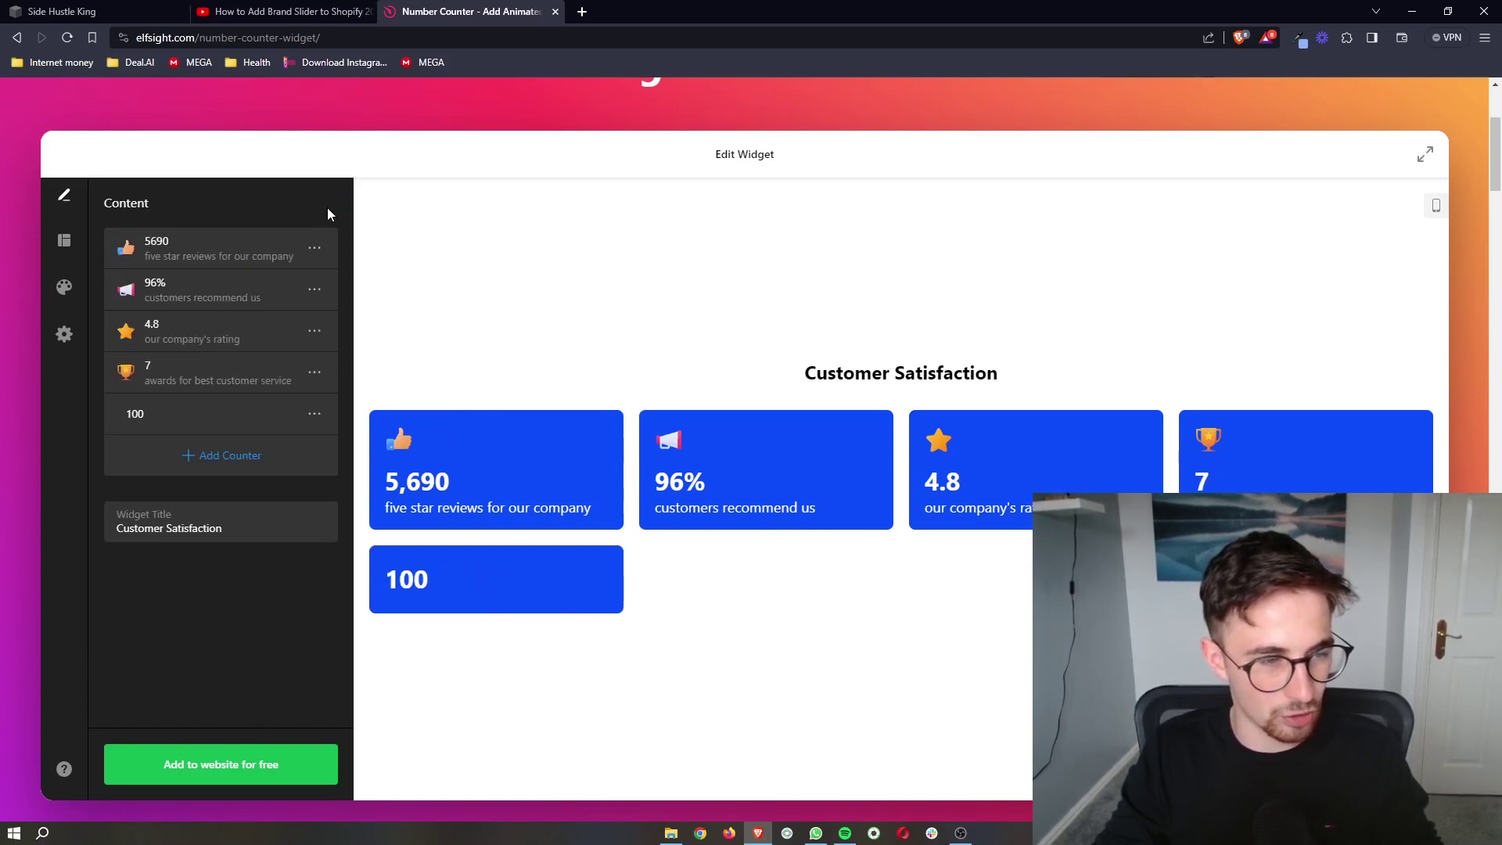
left_click(313, 413)
left_click(340, 489)
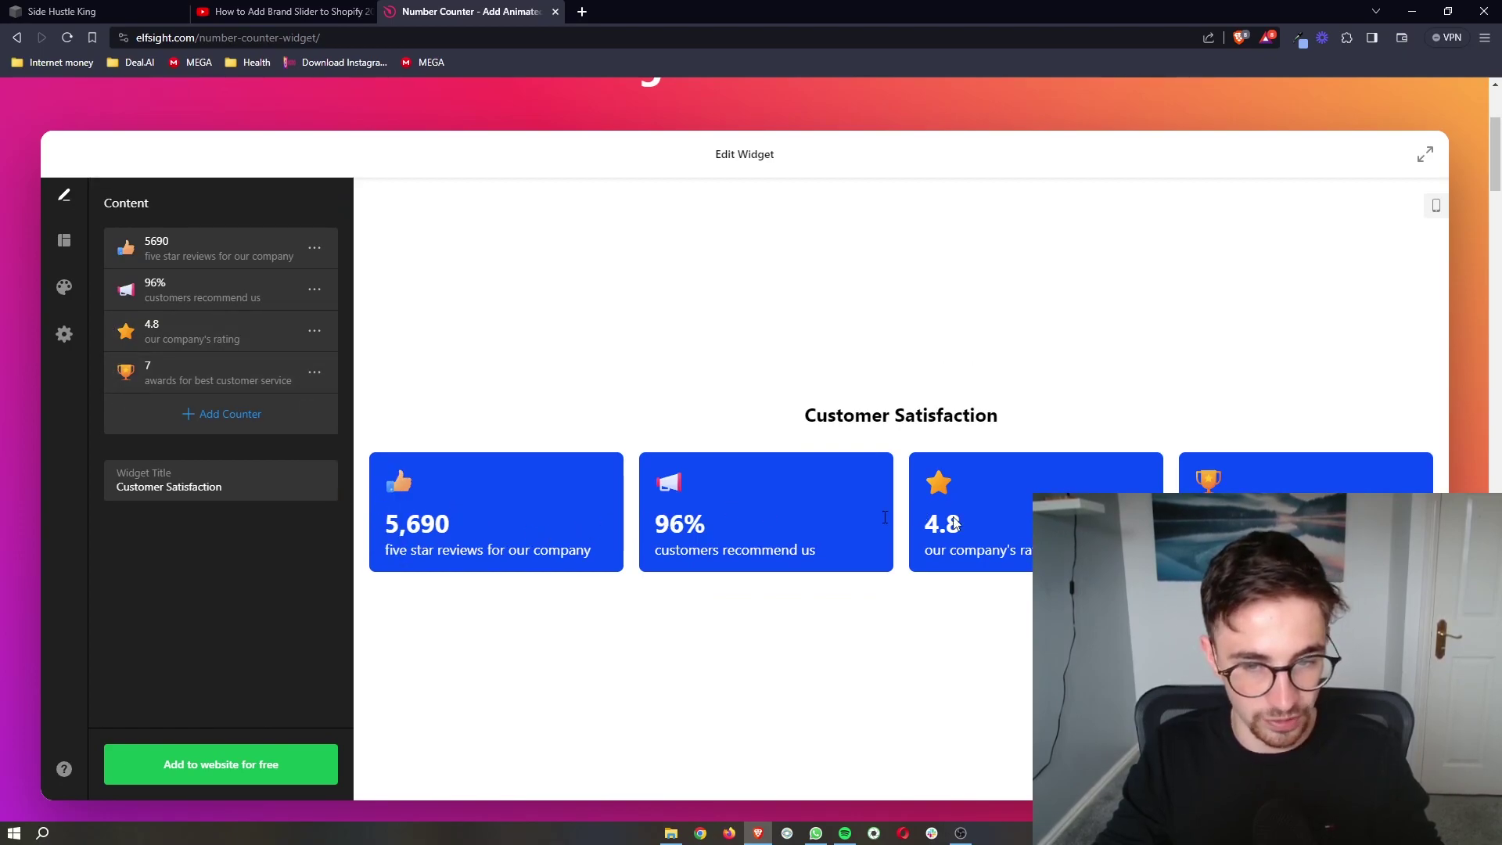
In Style settings, set the Counter Background Color to the bright blue swatch after trying reds and blues.
left_click(65, 286)
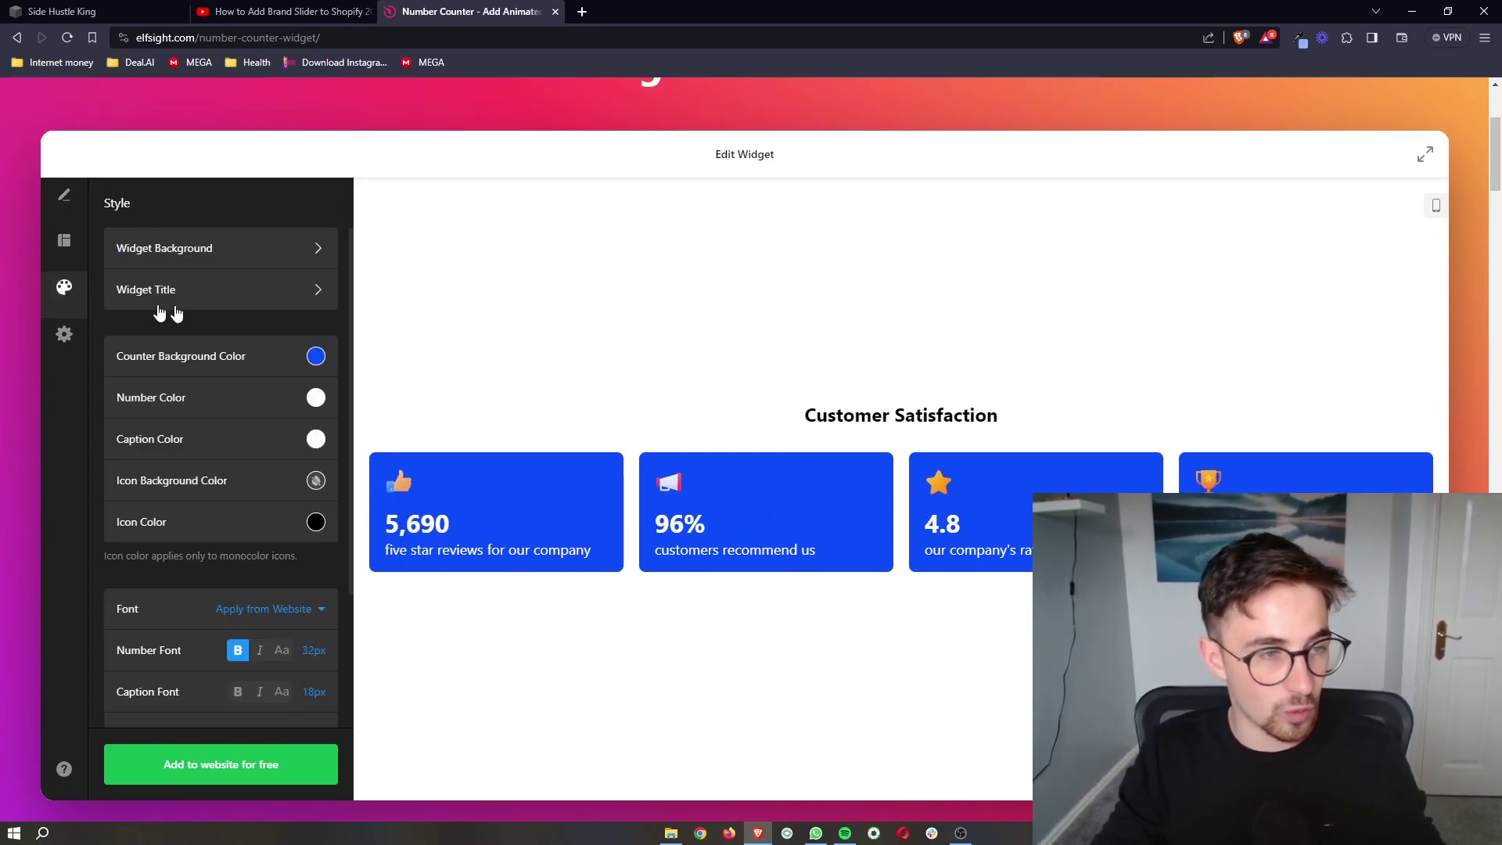
left_click(313, 355)
left_click(207, 477)
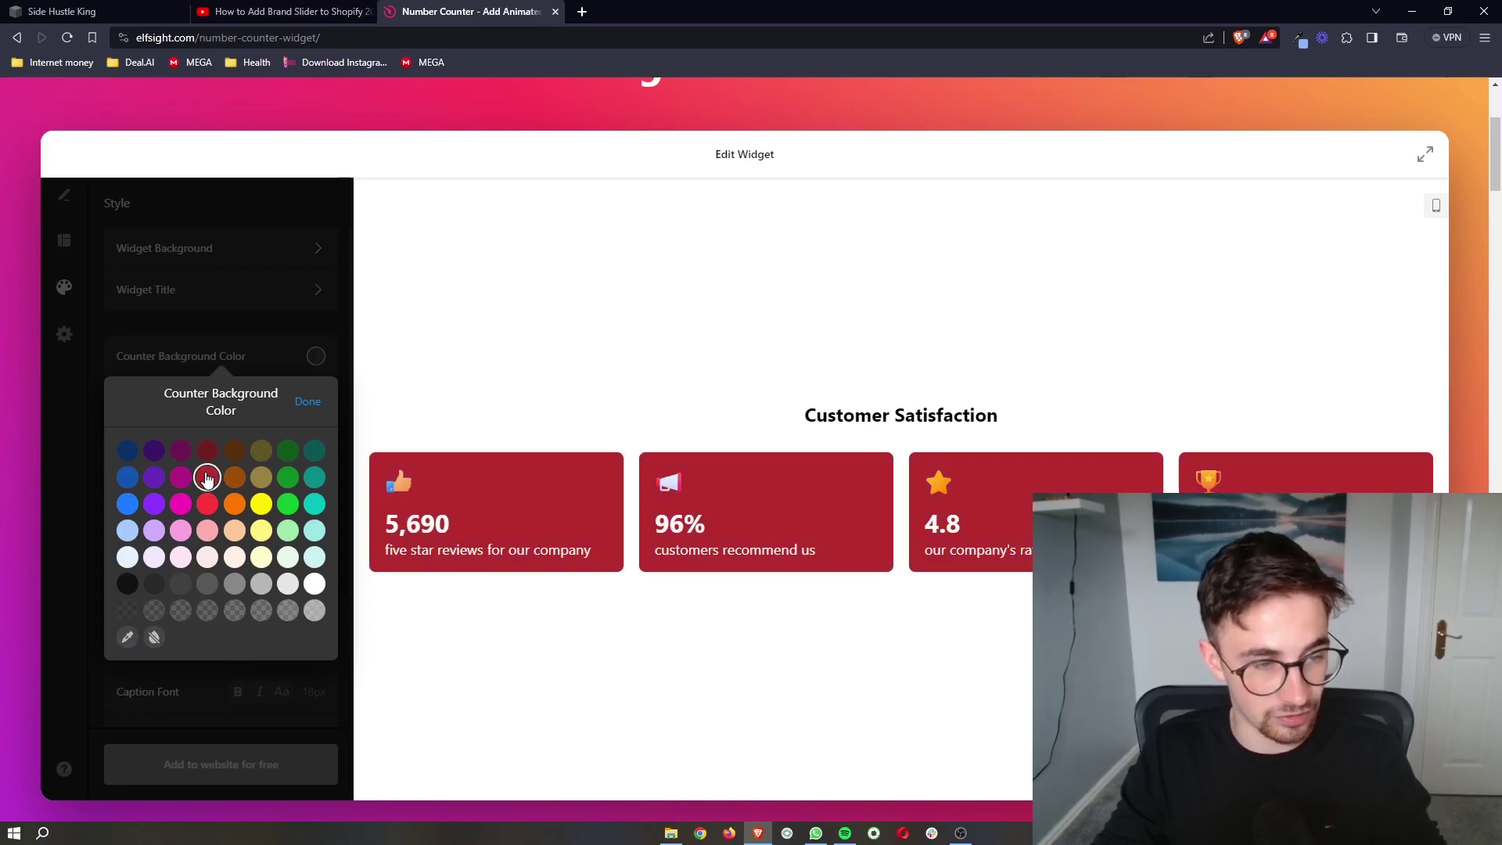
left_click(205, 506)
left_click(127, 504)
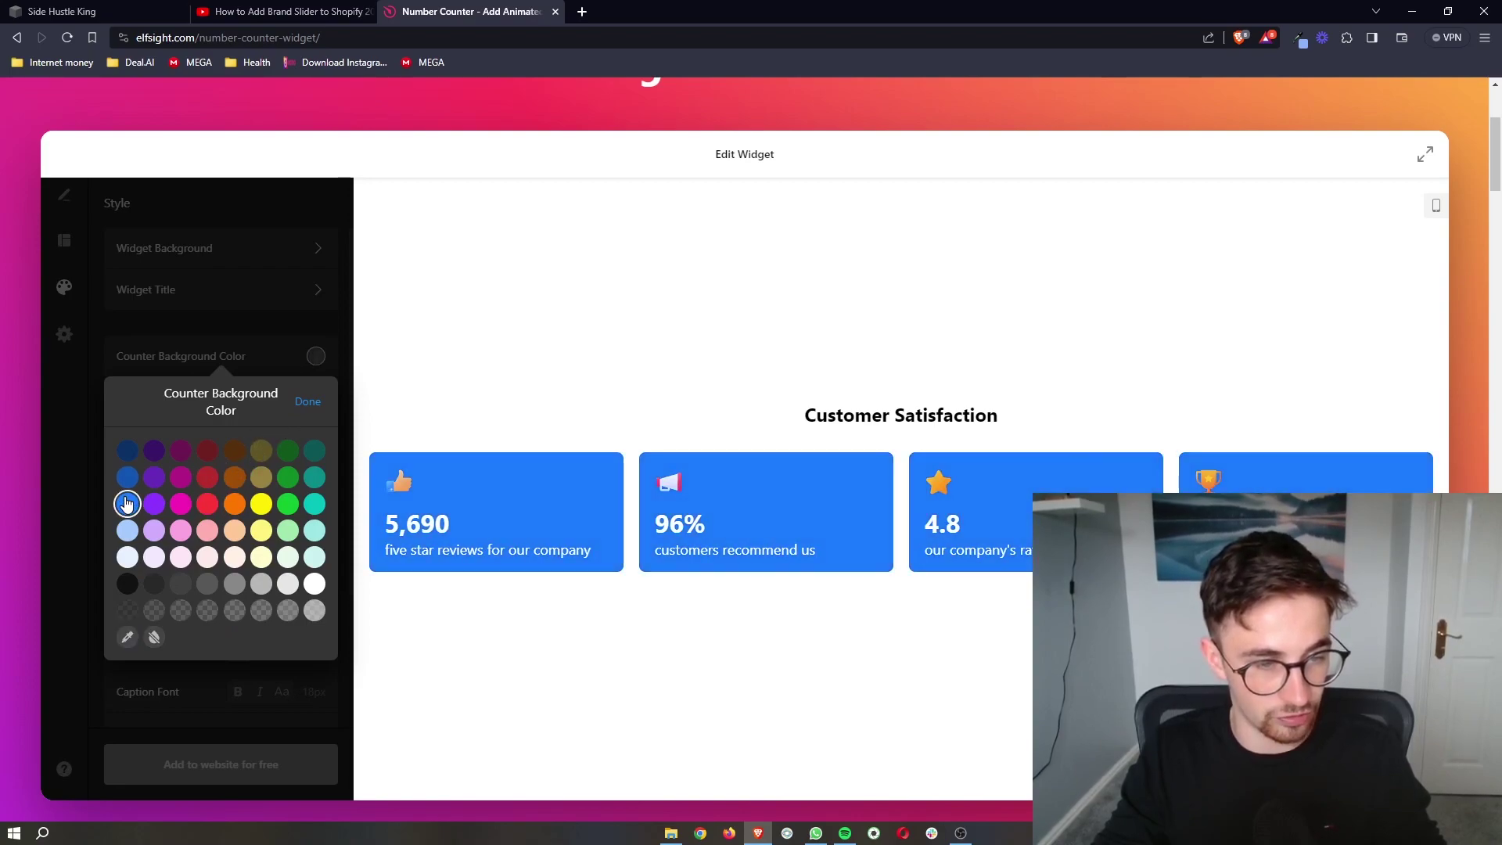
left_click(127, 477)
left_click(133, 507)
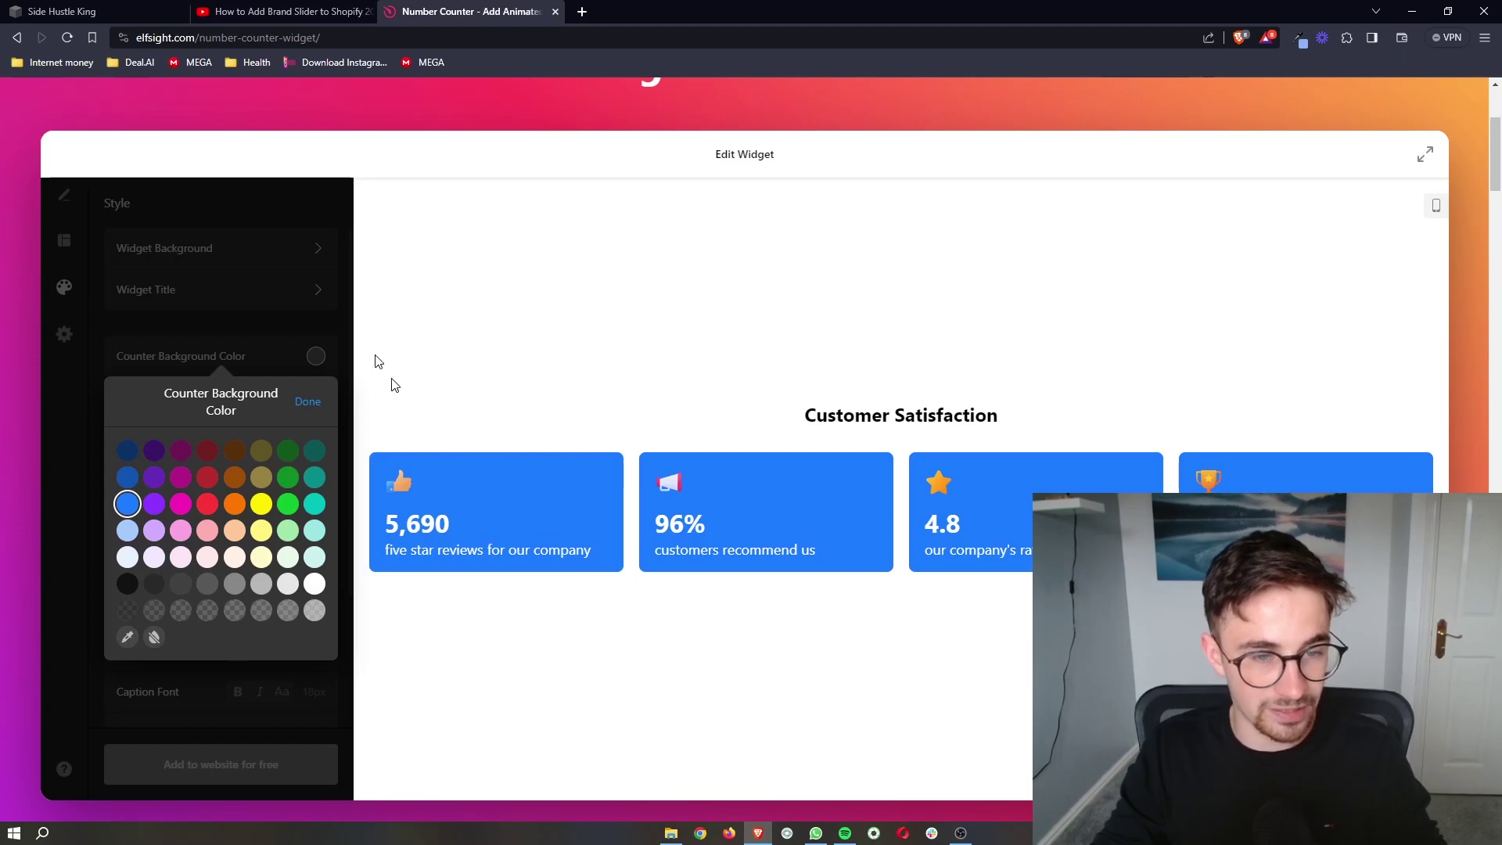
left_click(340, 403)
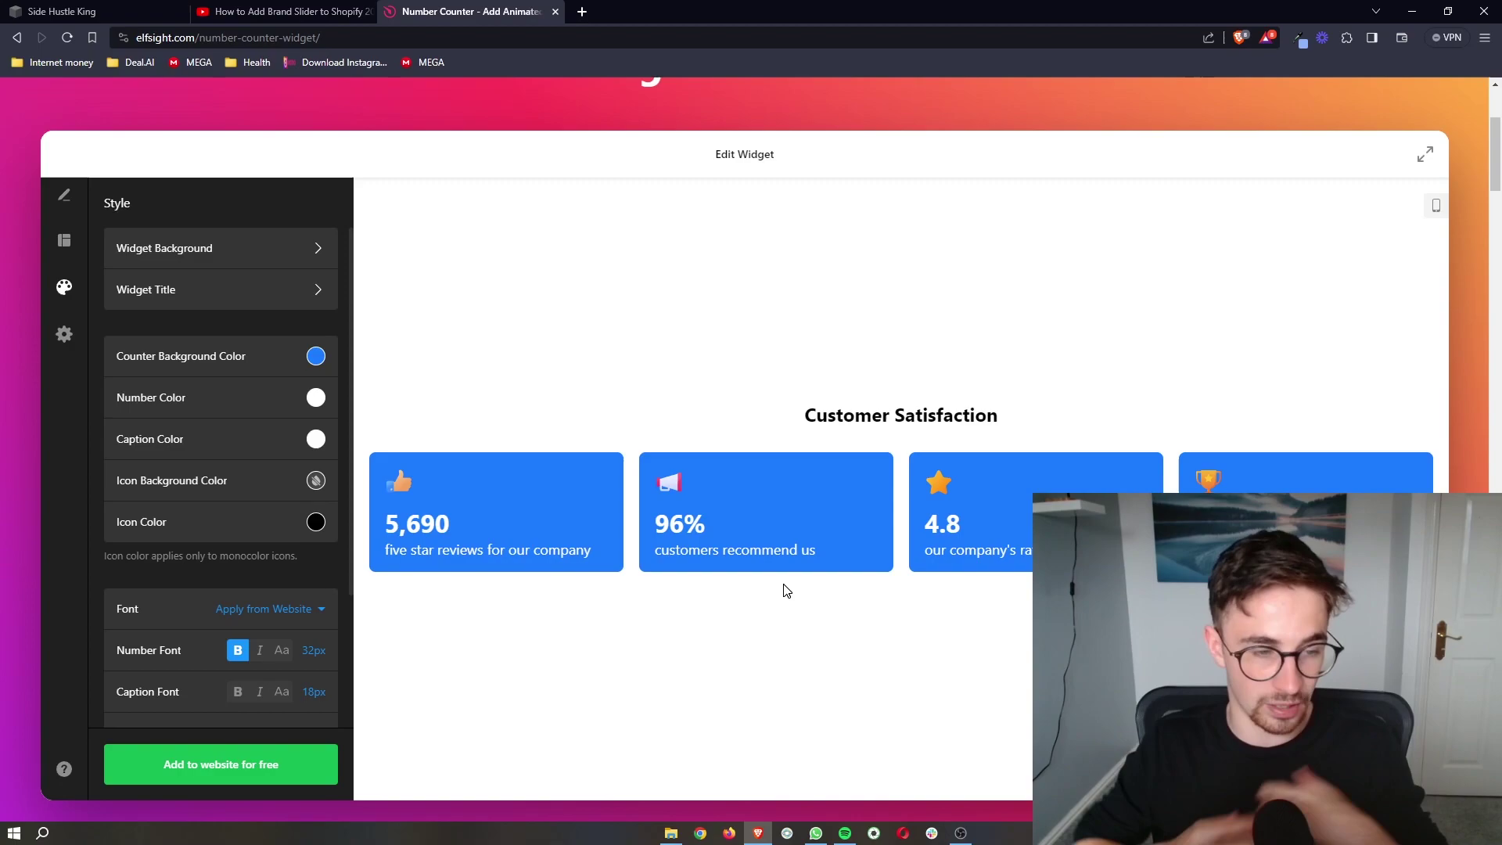
scroll(143, 461, "down", 3)
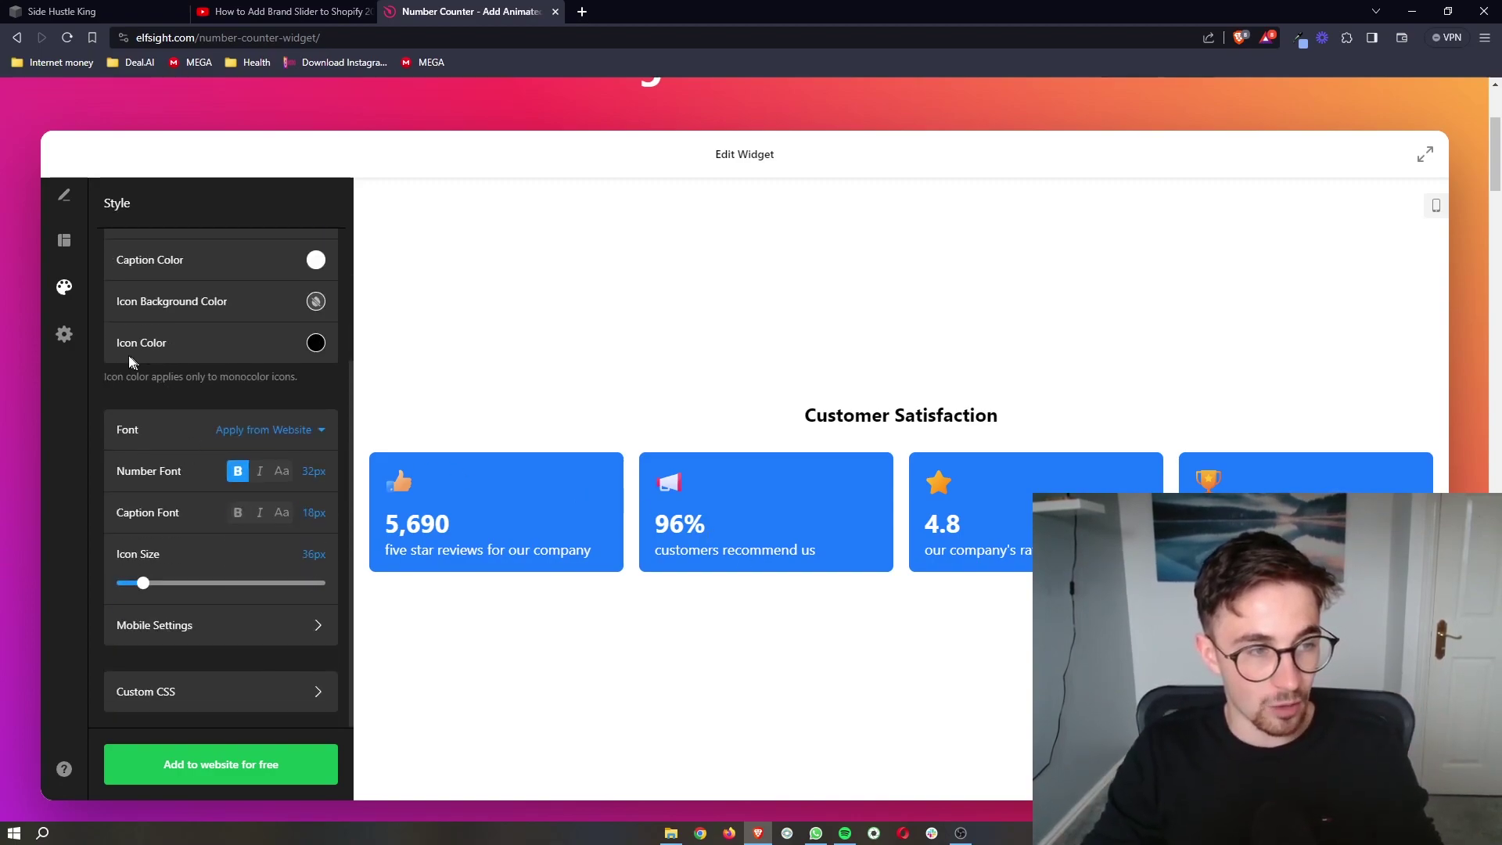
Save the widget with Add to website for free and publish it from the dashboard editor.
left_click(64, 334)
left_click(64, 196)
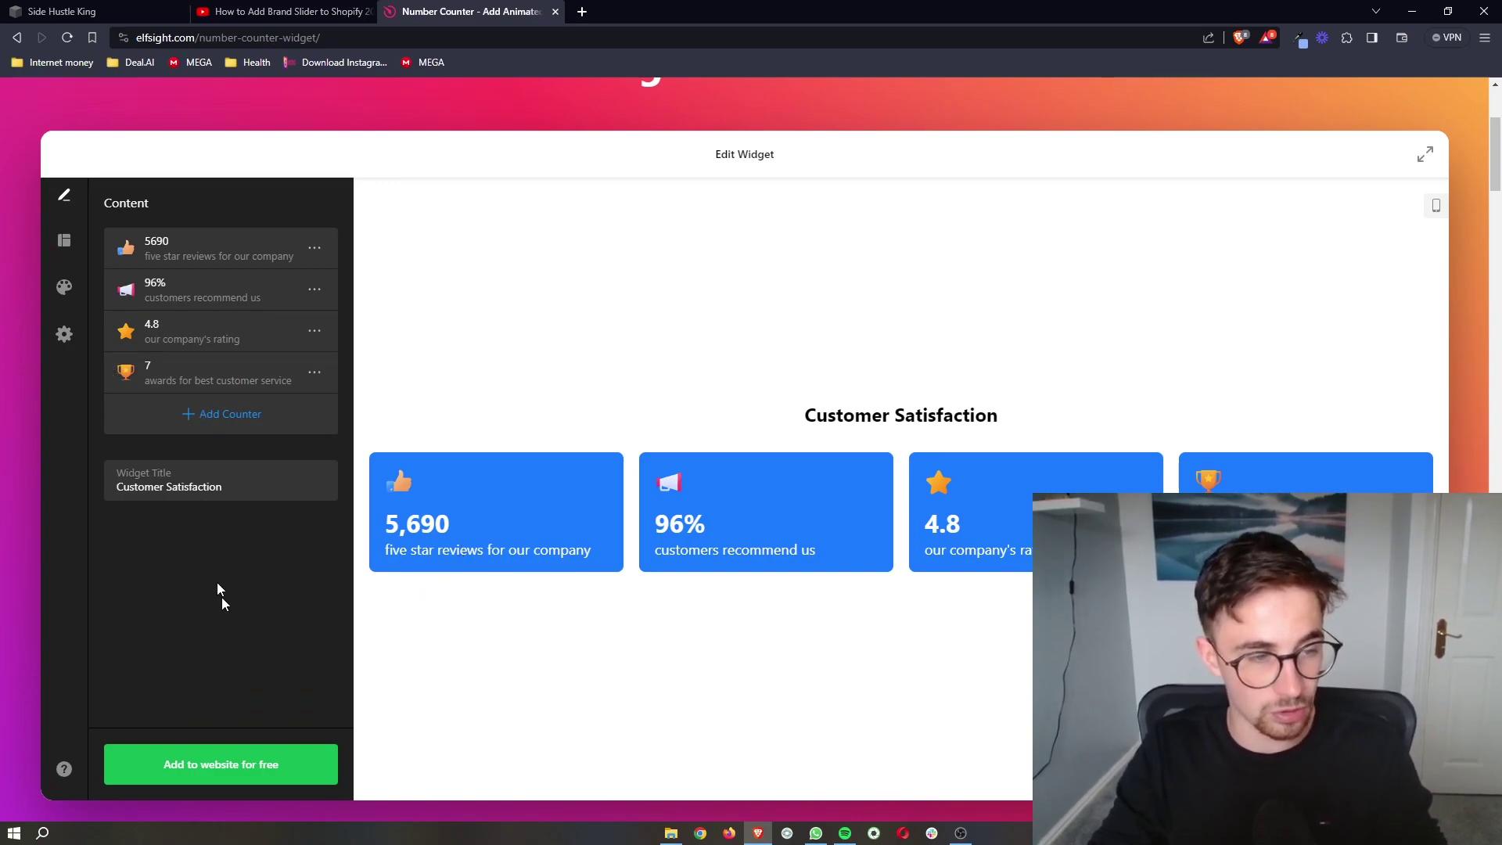
left_click(262, 777)
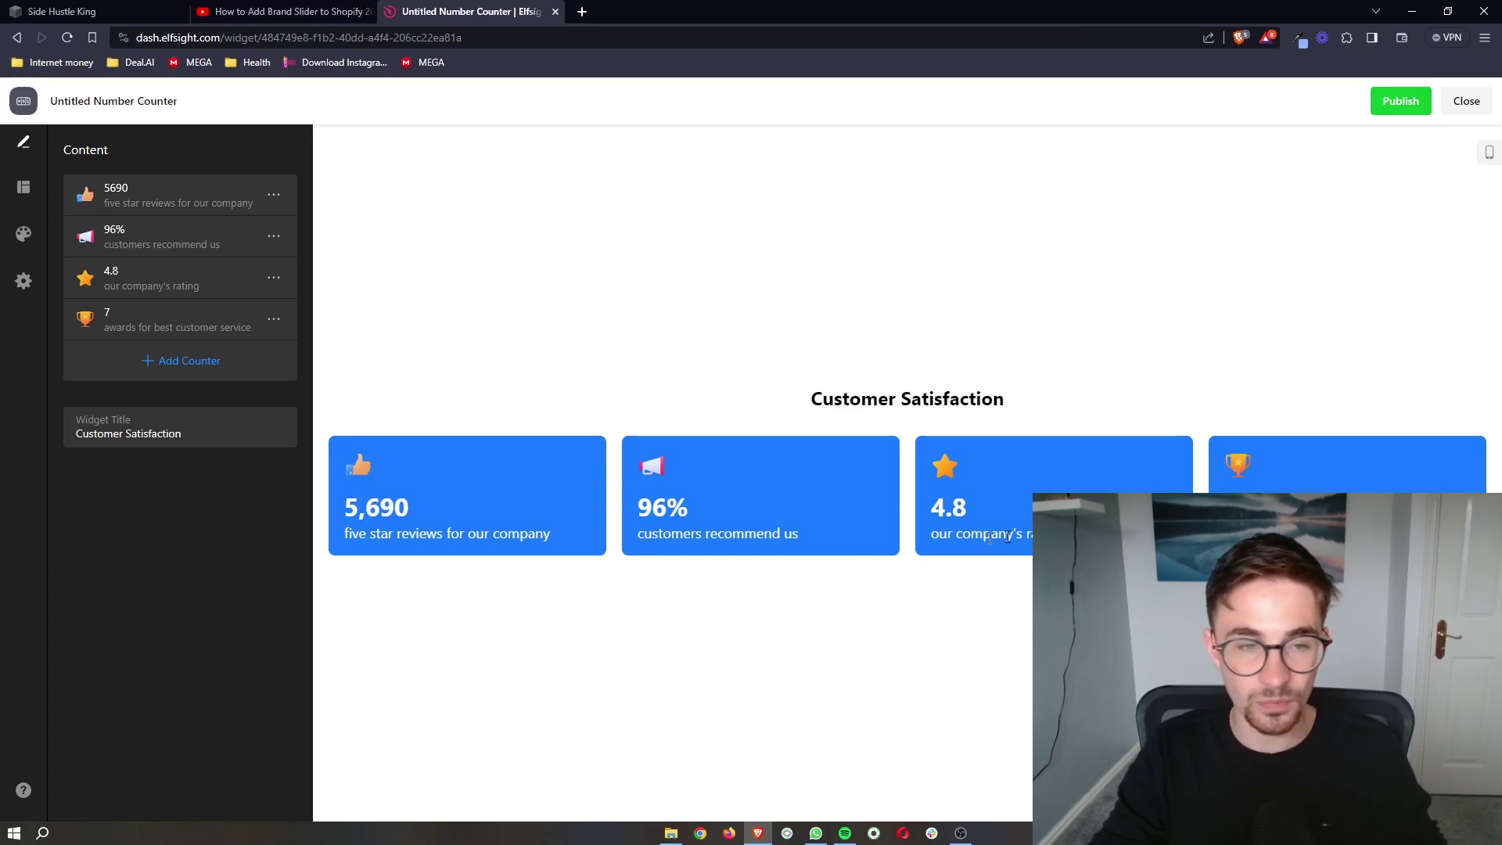
left_click(1400, 102)
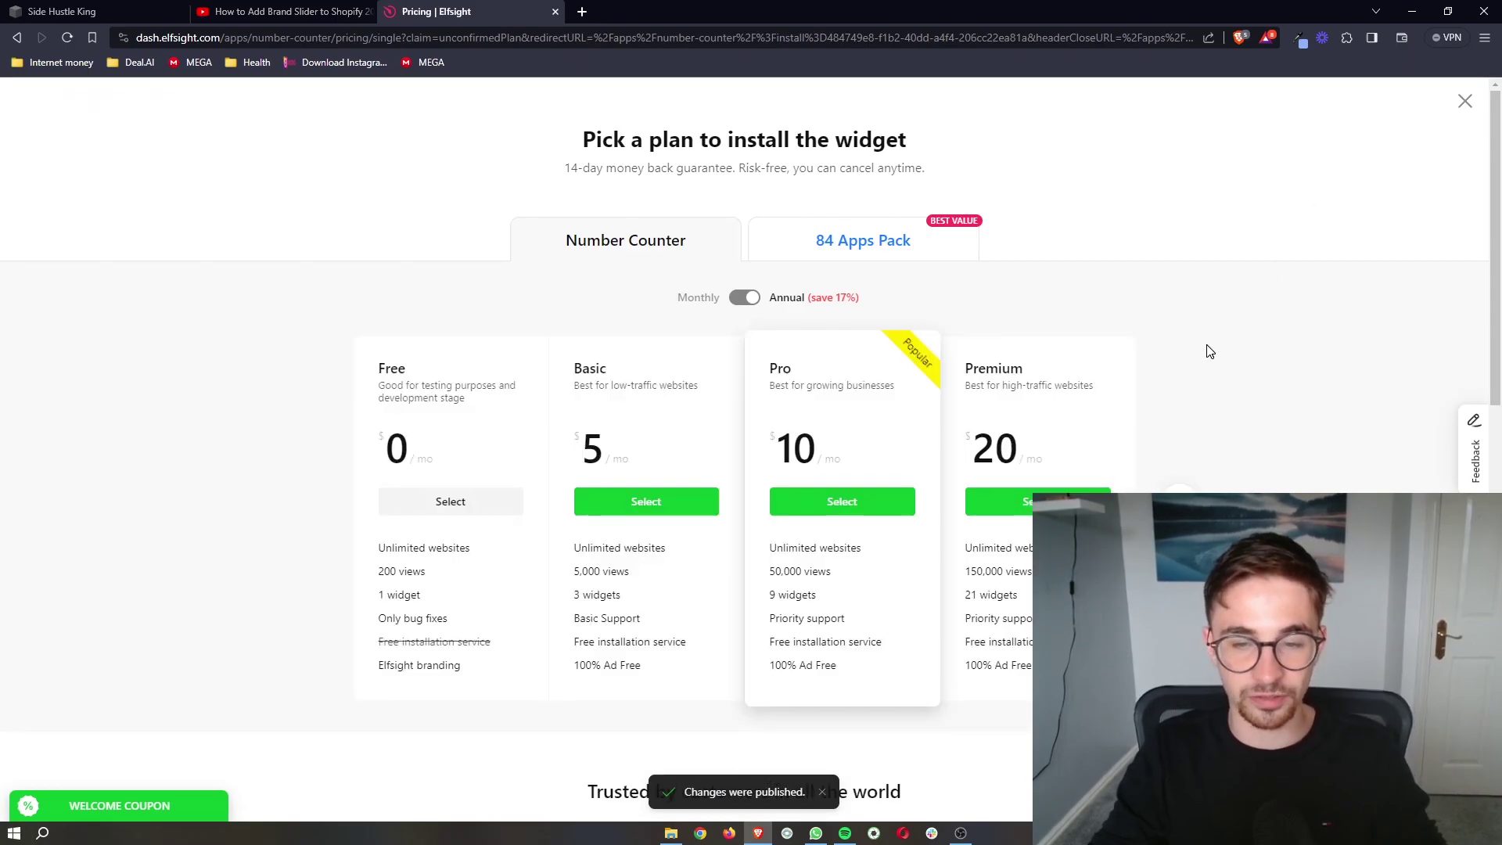
Scroll the Embed Code dialog to review the widget's script snippet and platform tutorials.
scroll(1207, 349, "down", 2)
scroll(999, 573, "up", 5)
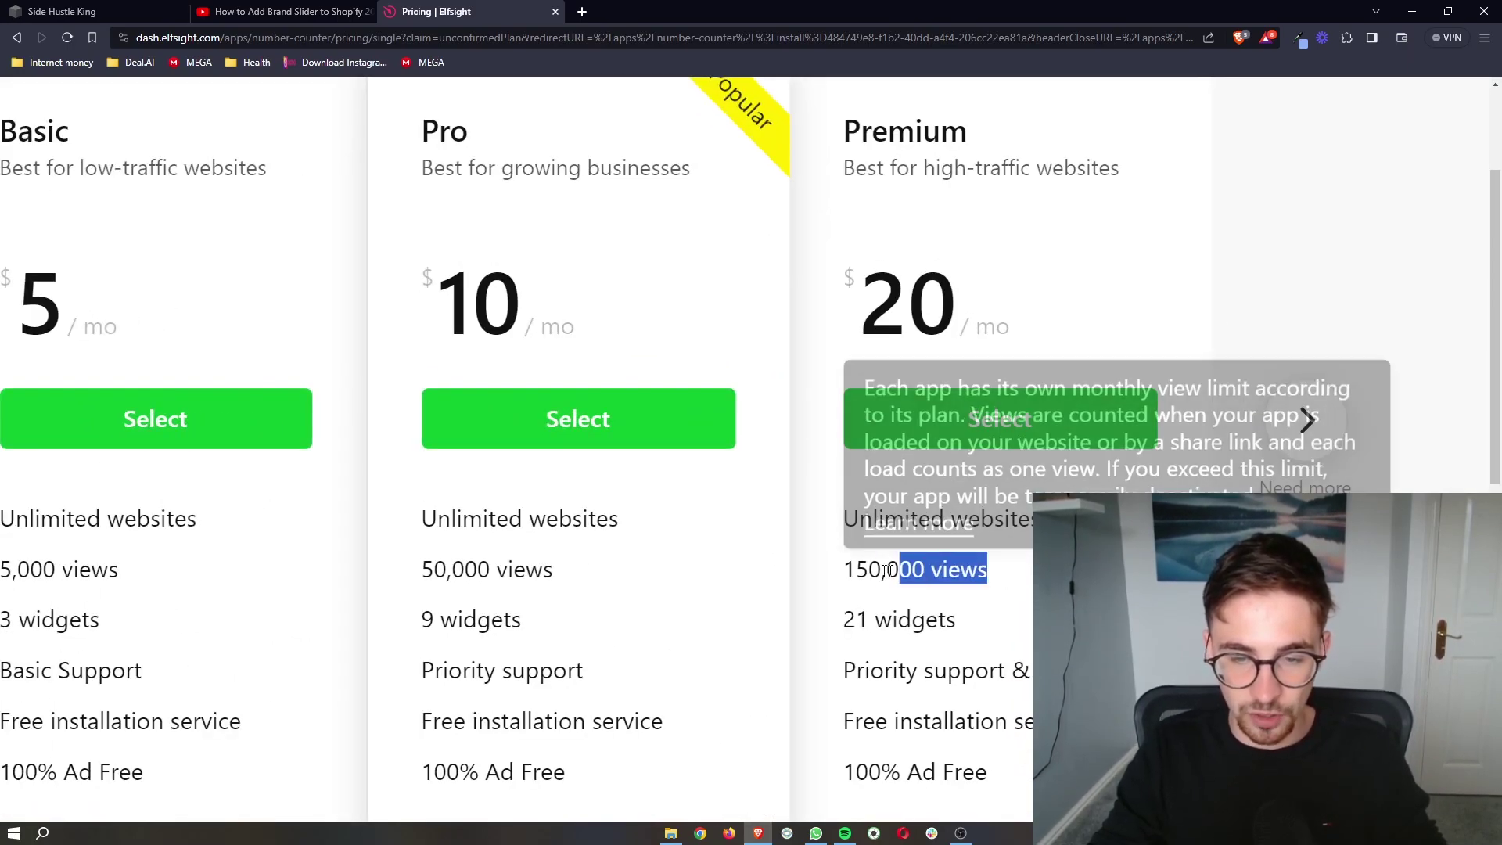
scroll(1000, 573, "down", 5)
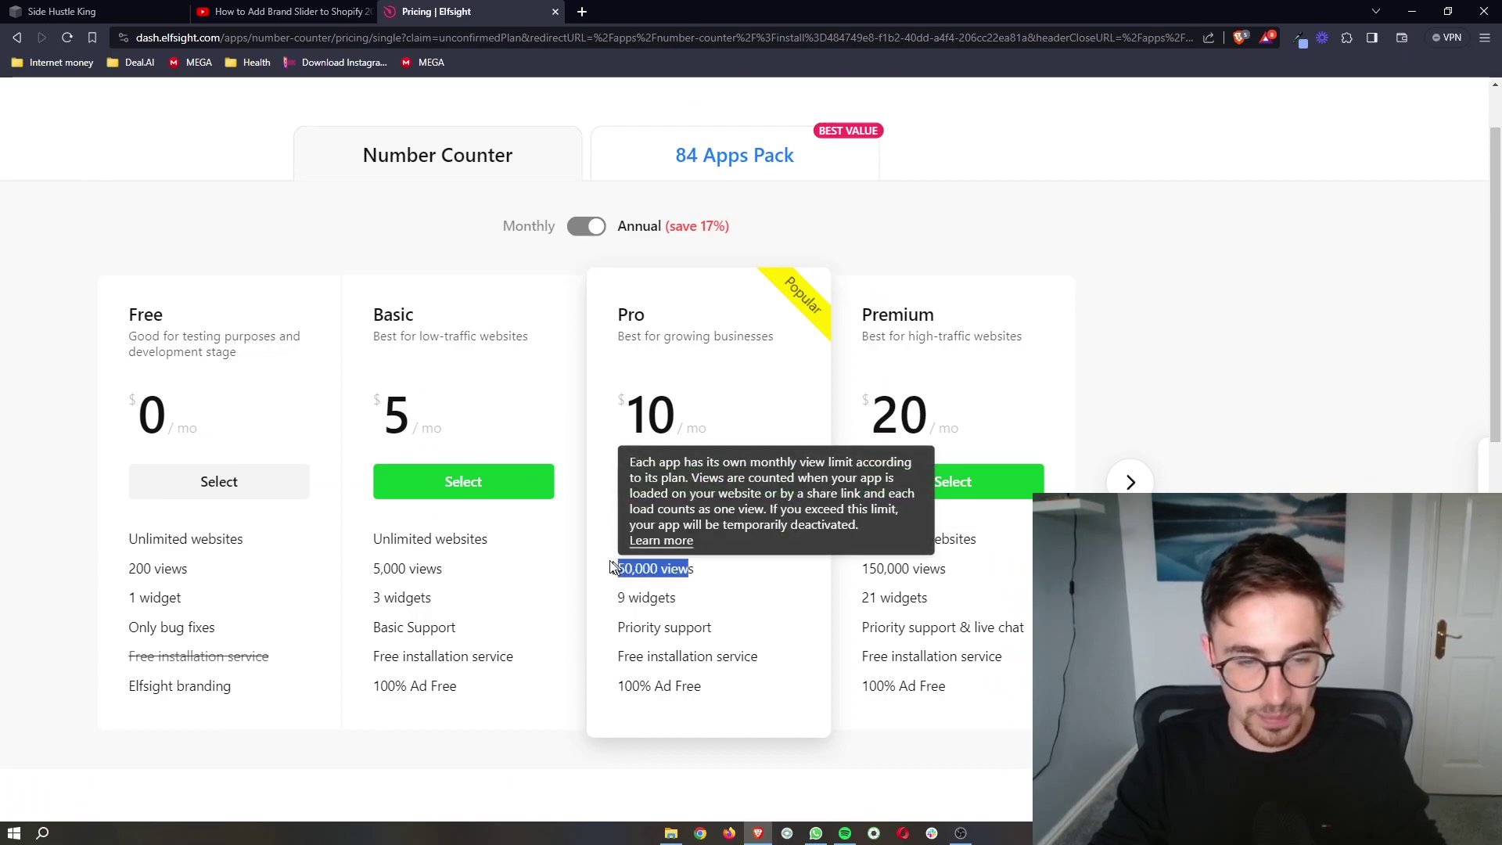
scroll(677, 577, "down", 2)
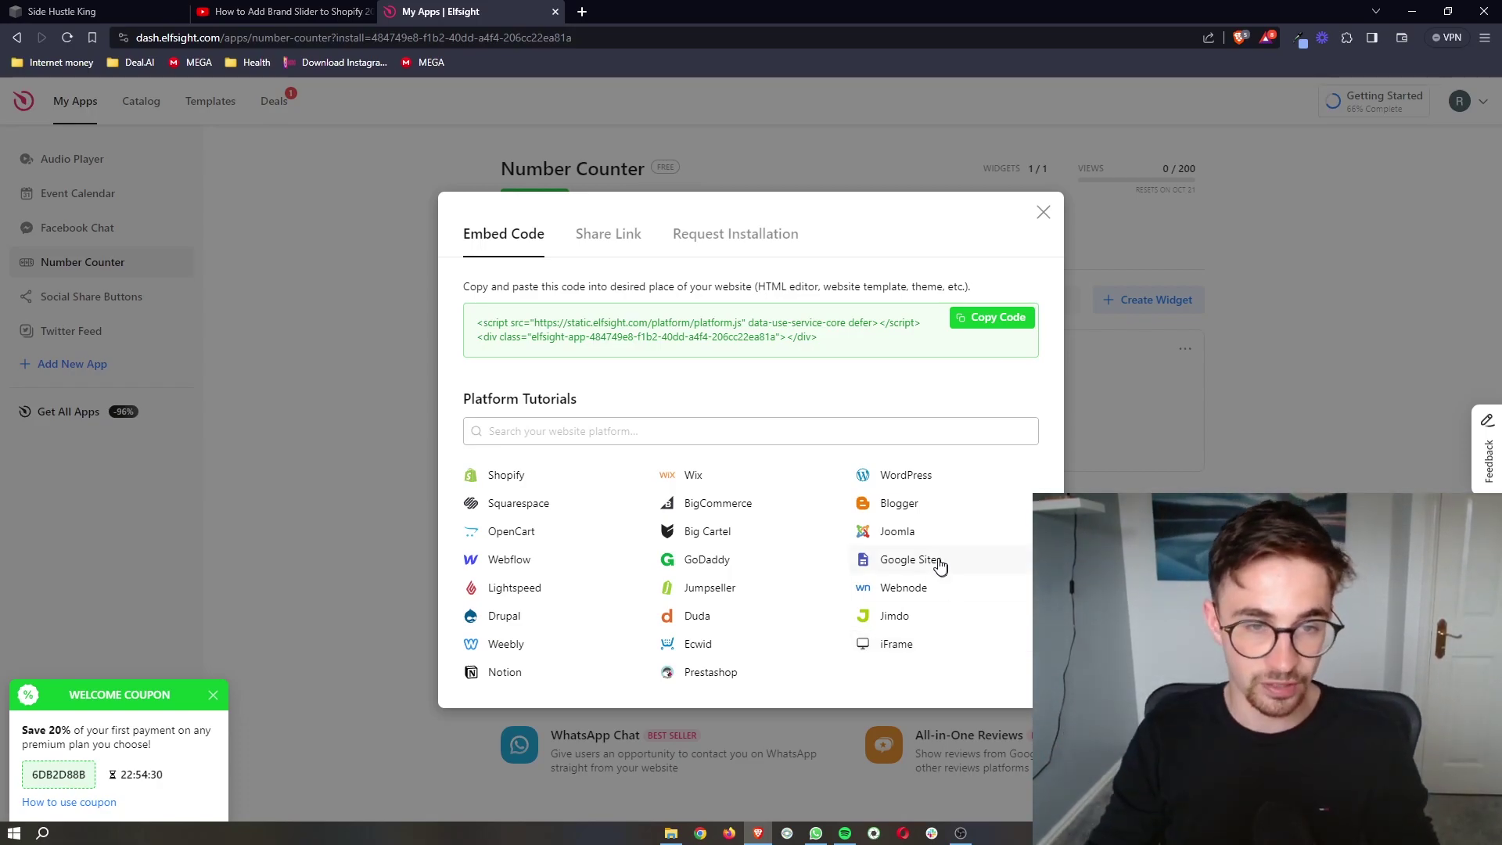
left_click_drag(825, 349, 474, 322)
left_click(702, 385)
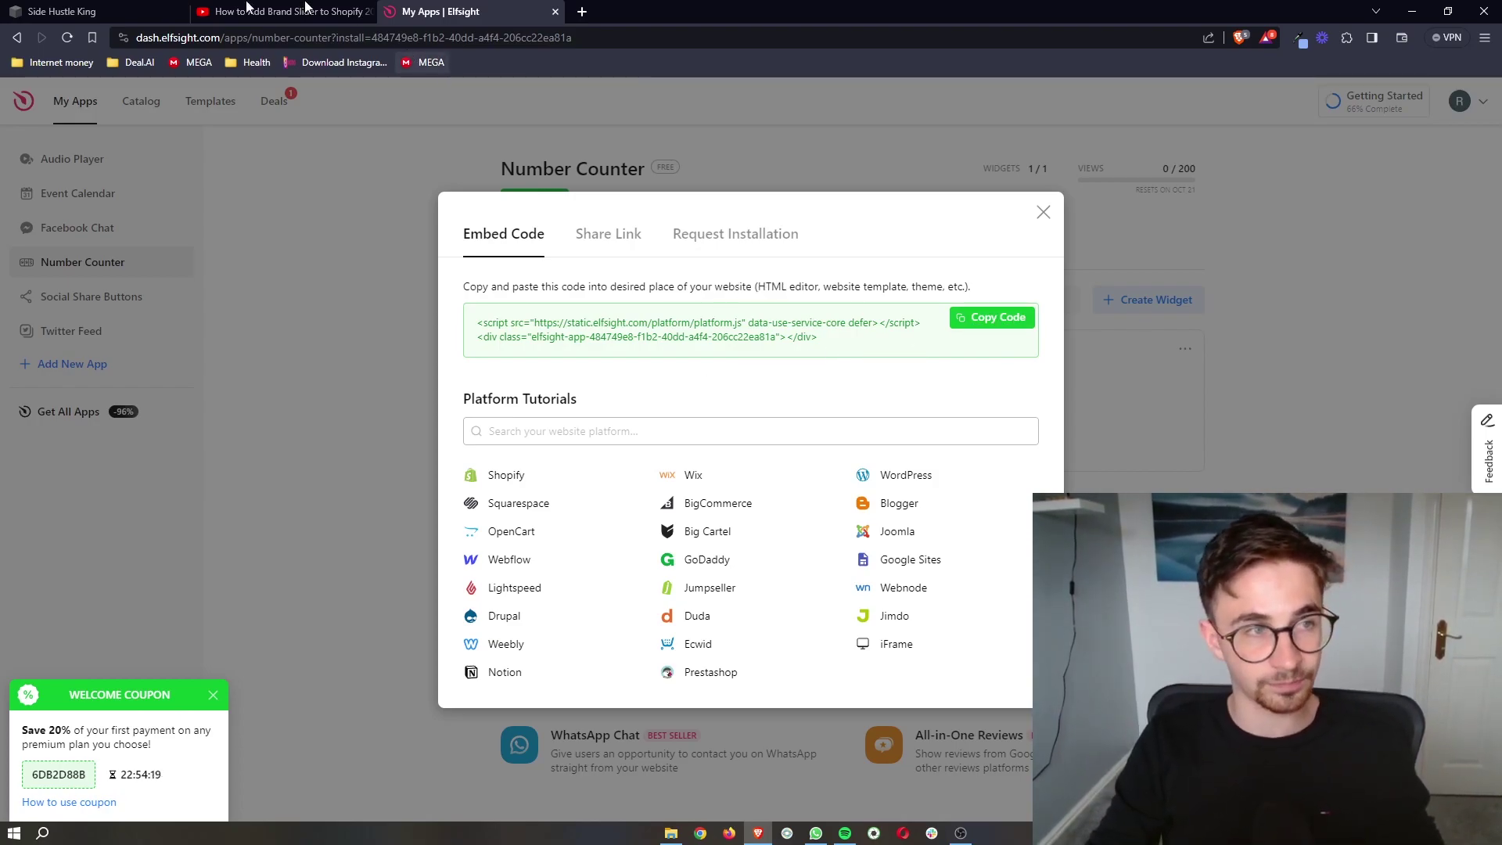
Return to the Squarespace editor and insert a blank section below the Join the Waitlist form.
key("ctrl+1")
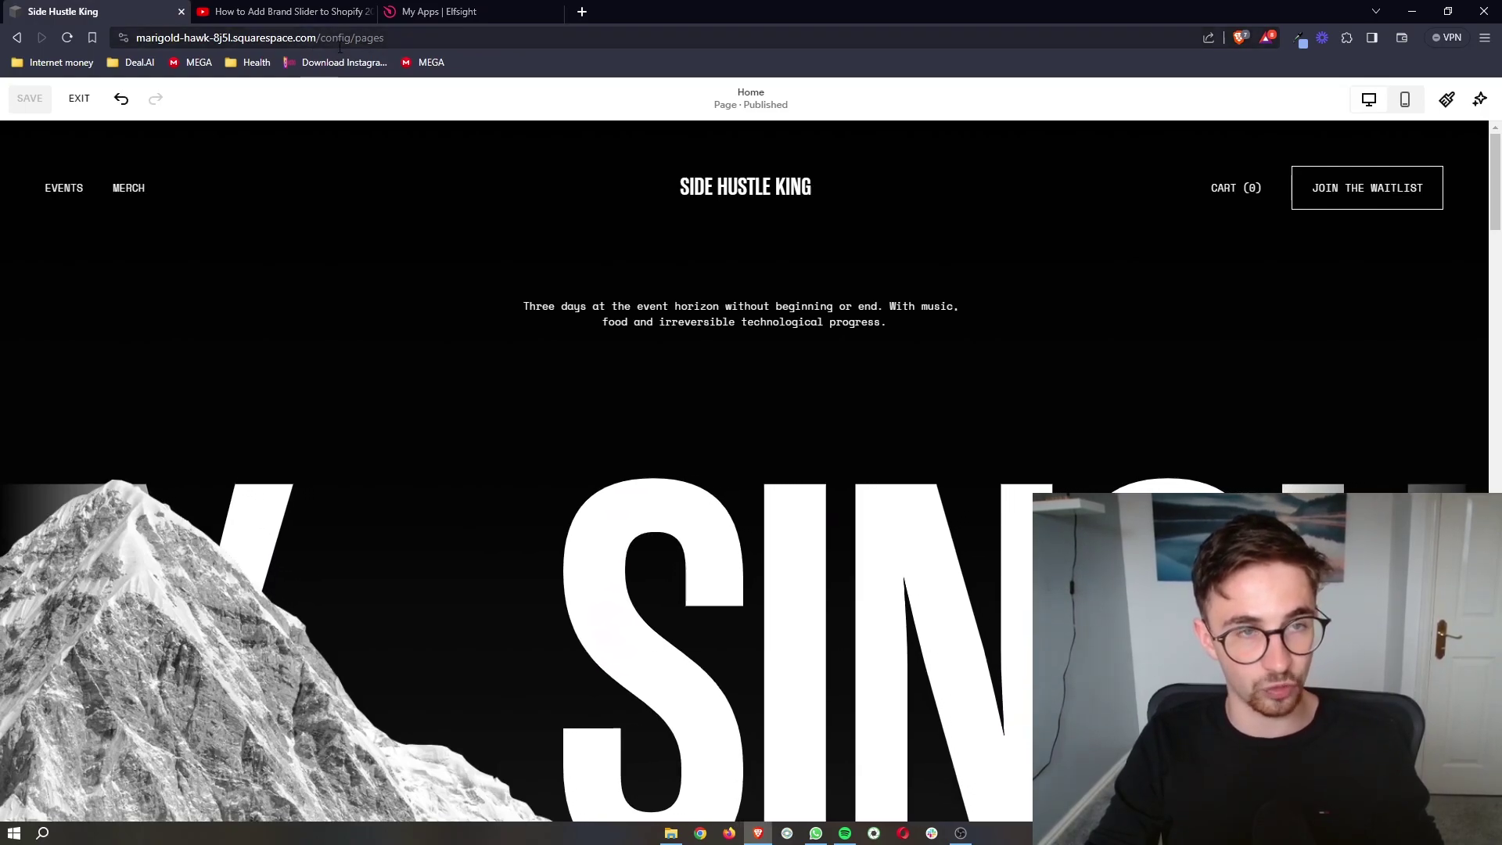
mouse_move(561, 328)
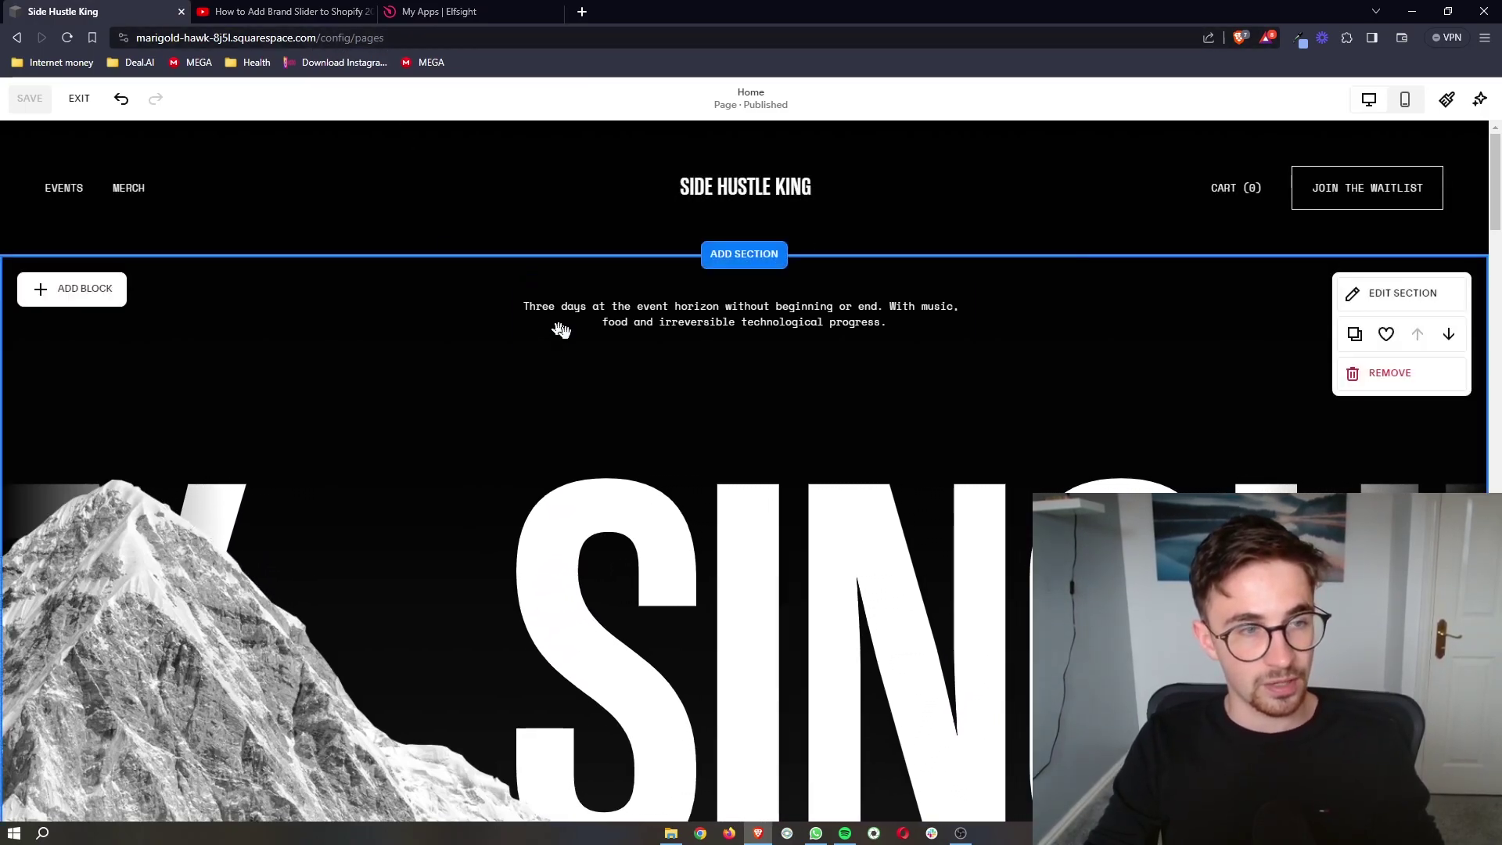
scroll(563, 332, "down", 10)
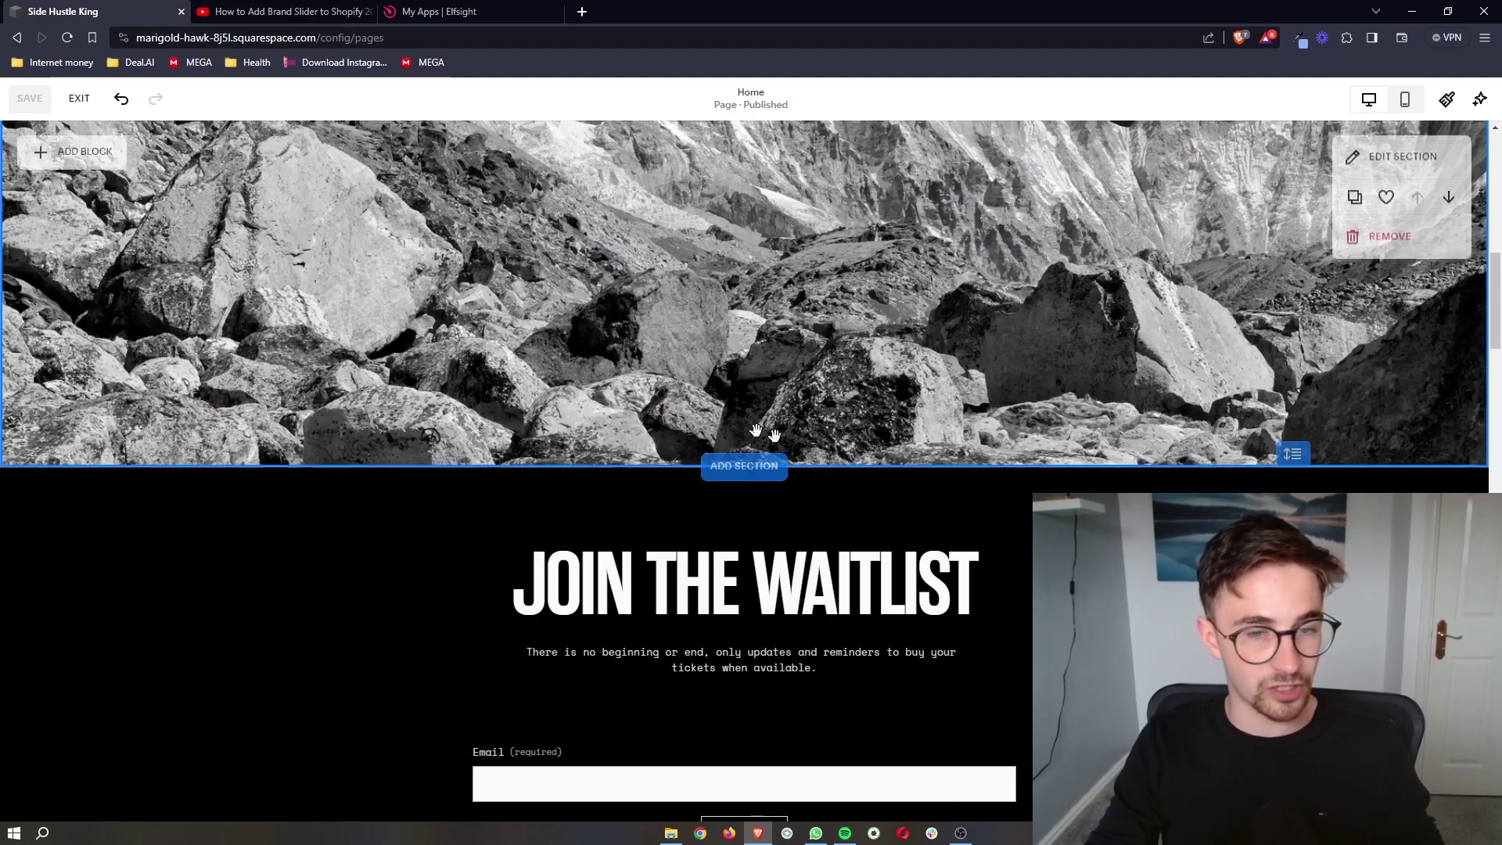
scroll(755, 430, "down", 6)
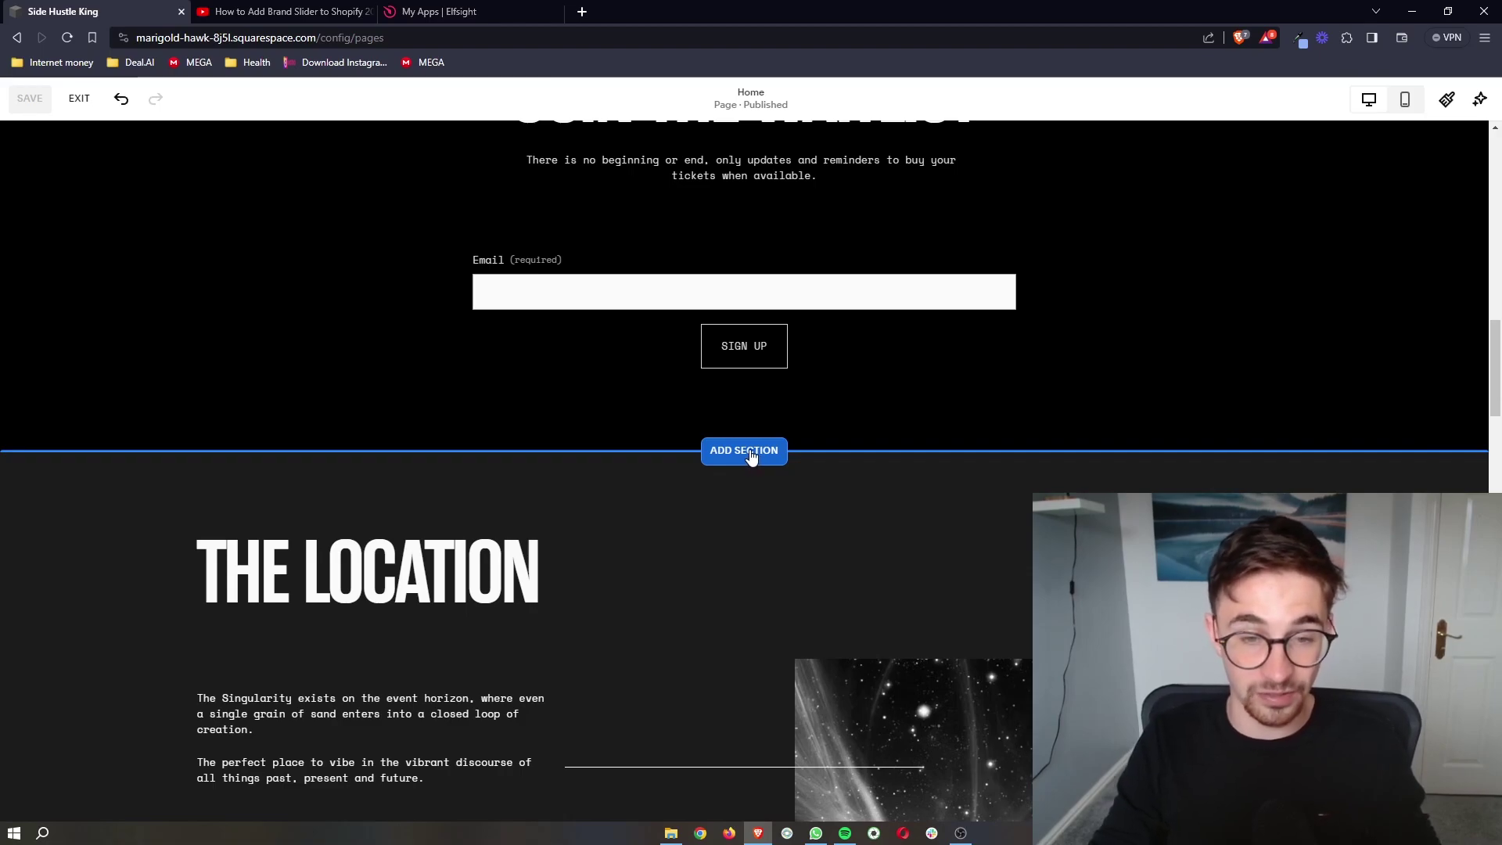
left_click(744, 451)
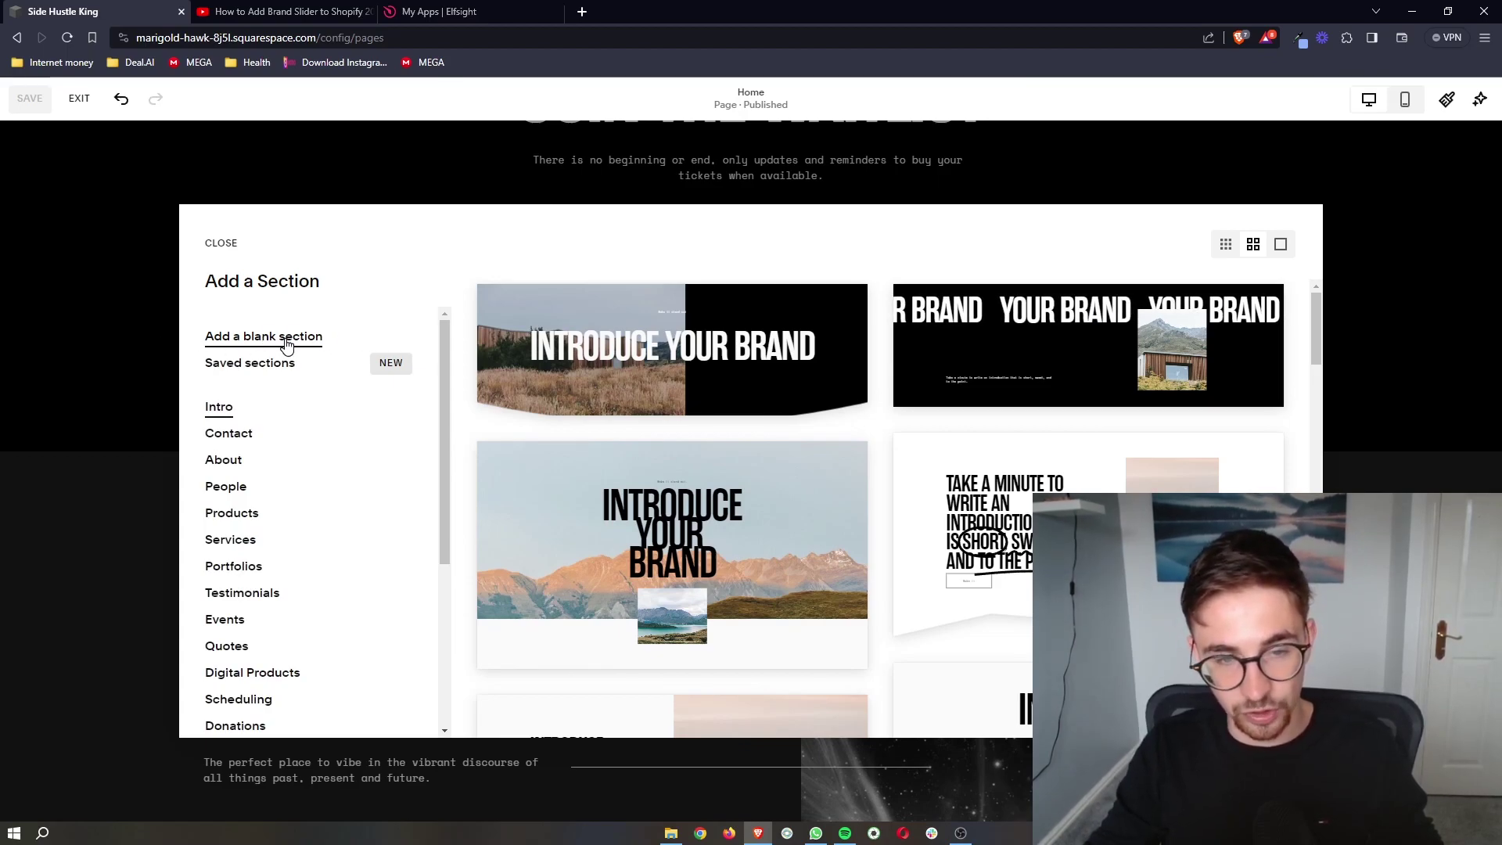
left_click(291, 338)
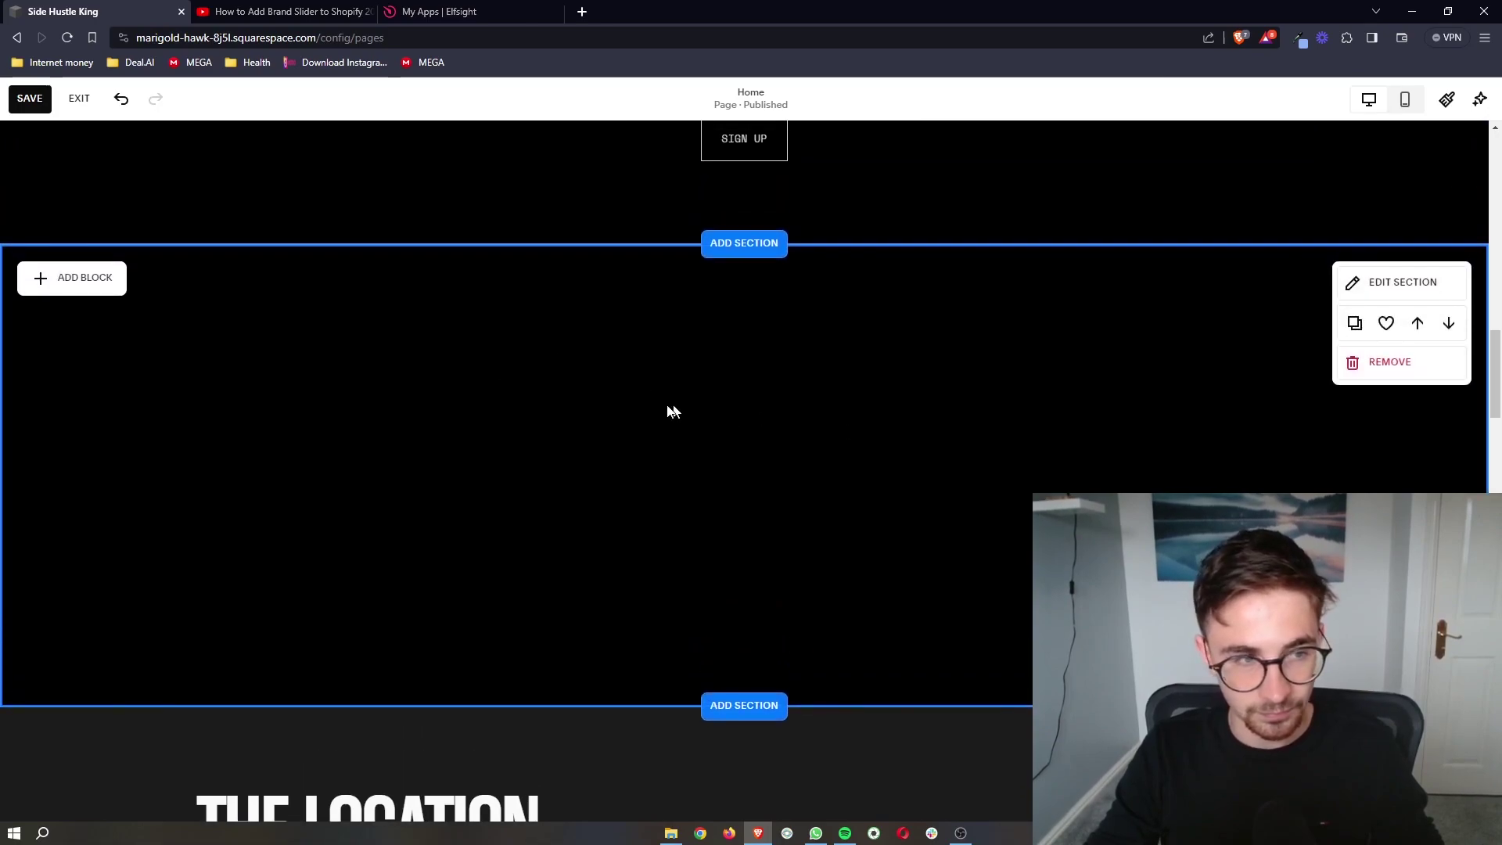
Add a Code block and replace its Hello, World! placeholder with the pasted Elfsight embed code.
left_click(77, 281)
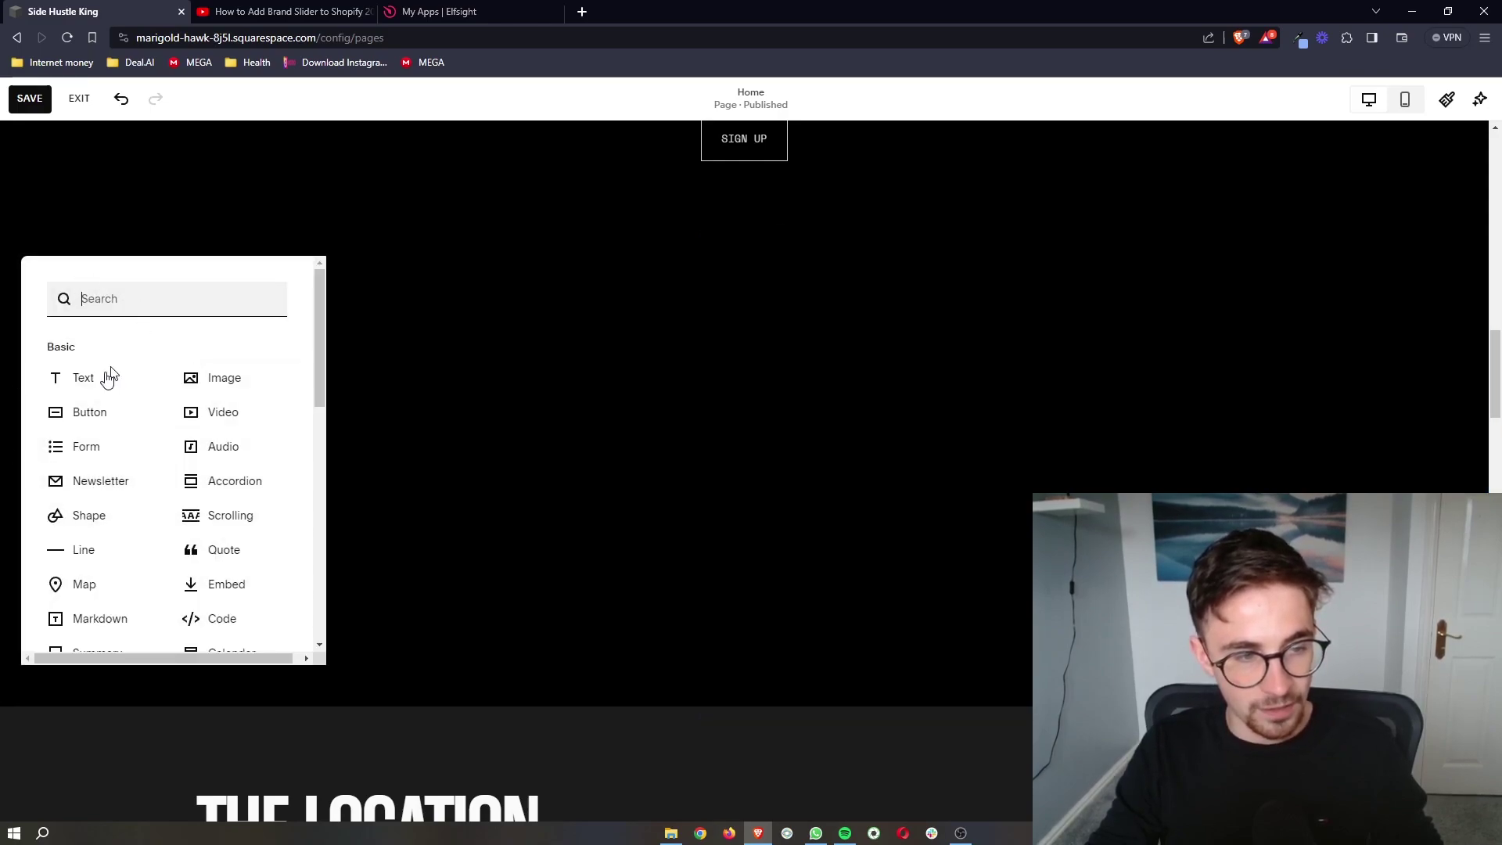
scroll(235, 539, "down", 2)
left_click(217, 520)
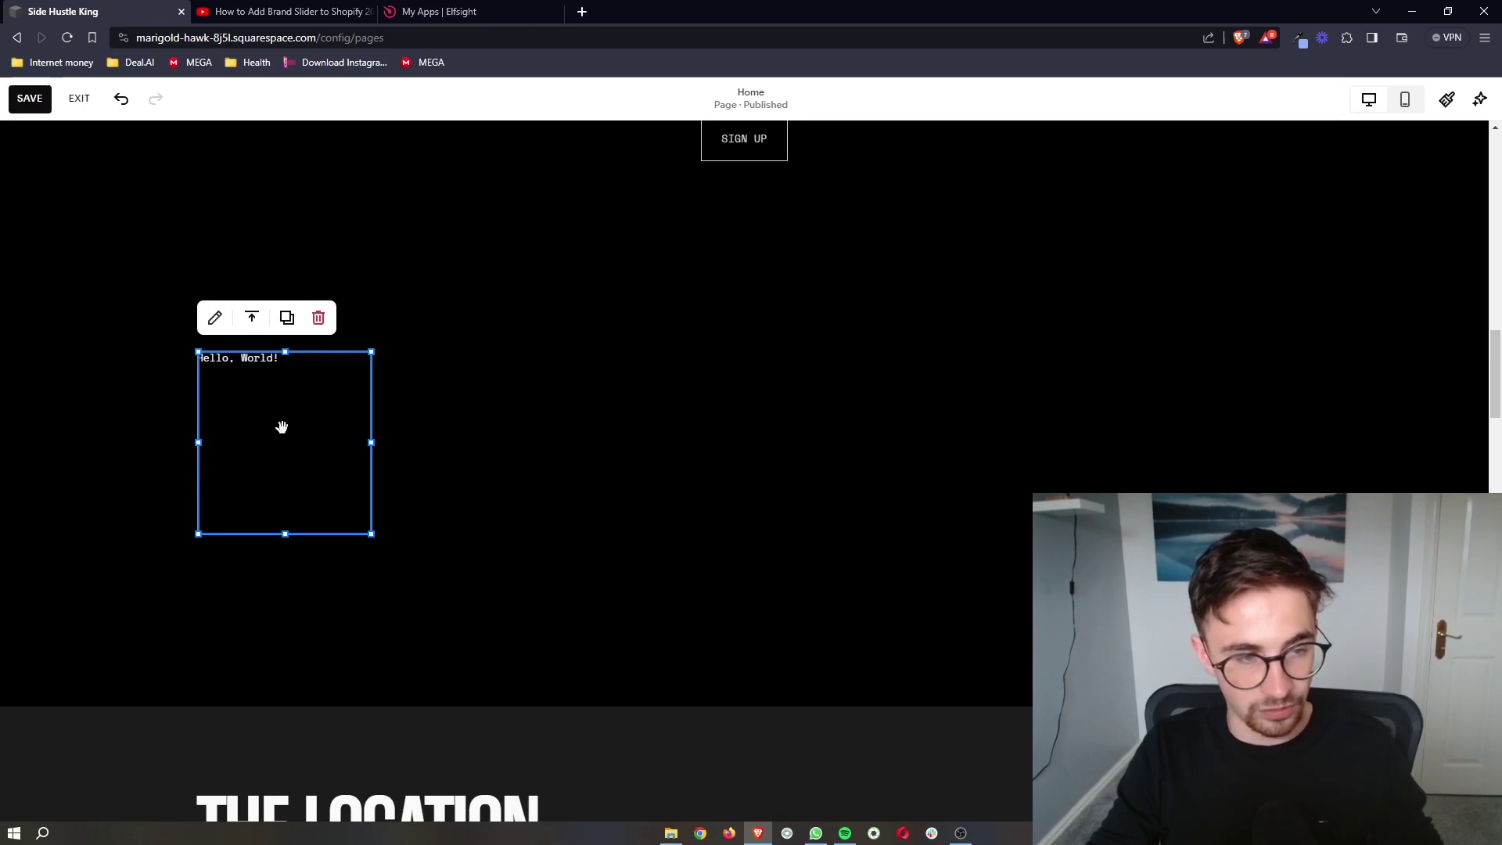
left_click(282, 426)
left_click_drag(584, 479, 420, 447)
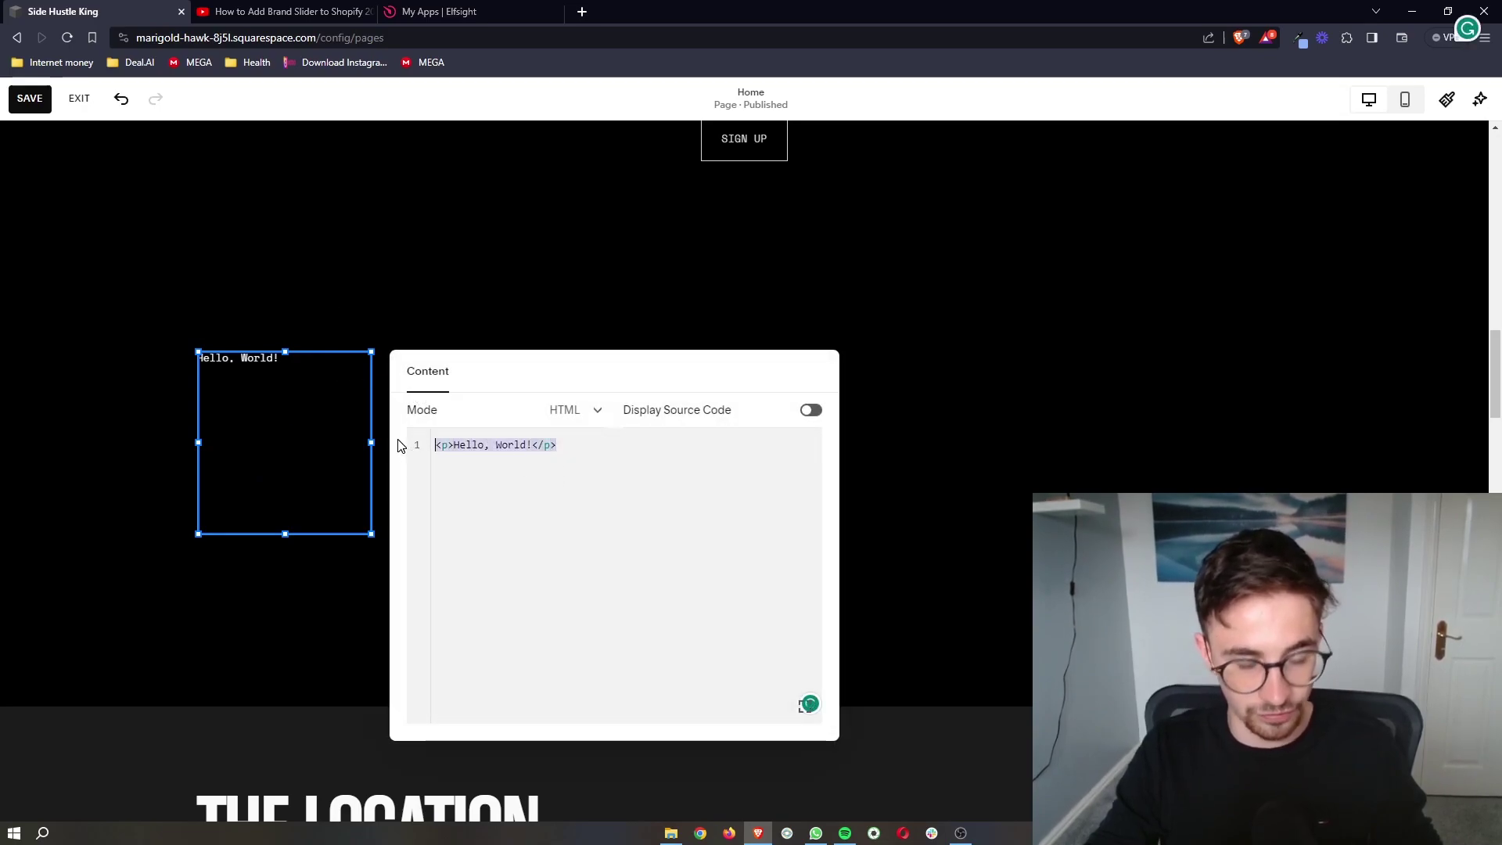
key("BackSpace")
type("<script src=\"https://static.elfsight.com/platform/platform.js\" data-use-service-core defer></script> <div class=\"elfsight-app-484749e8-f1b2-40dd-a4f4-206cc22ea81a\"></div>")
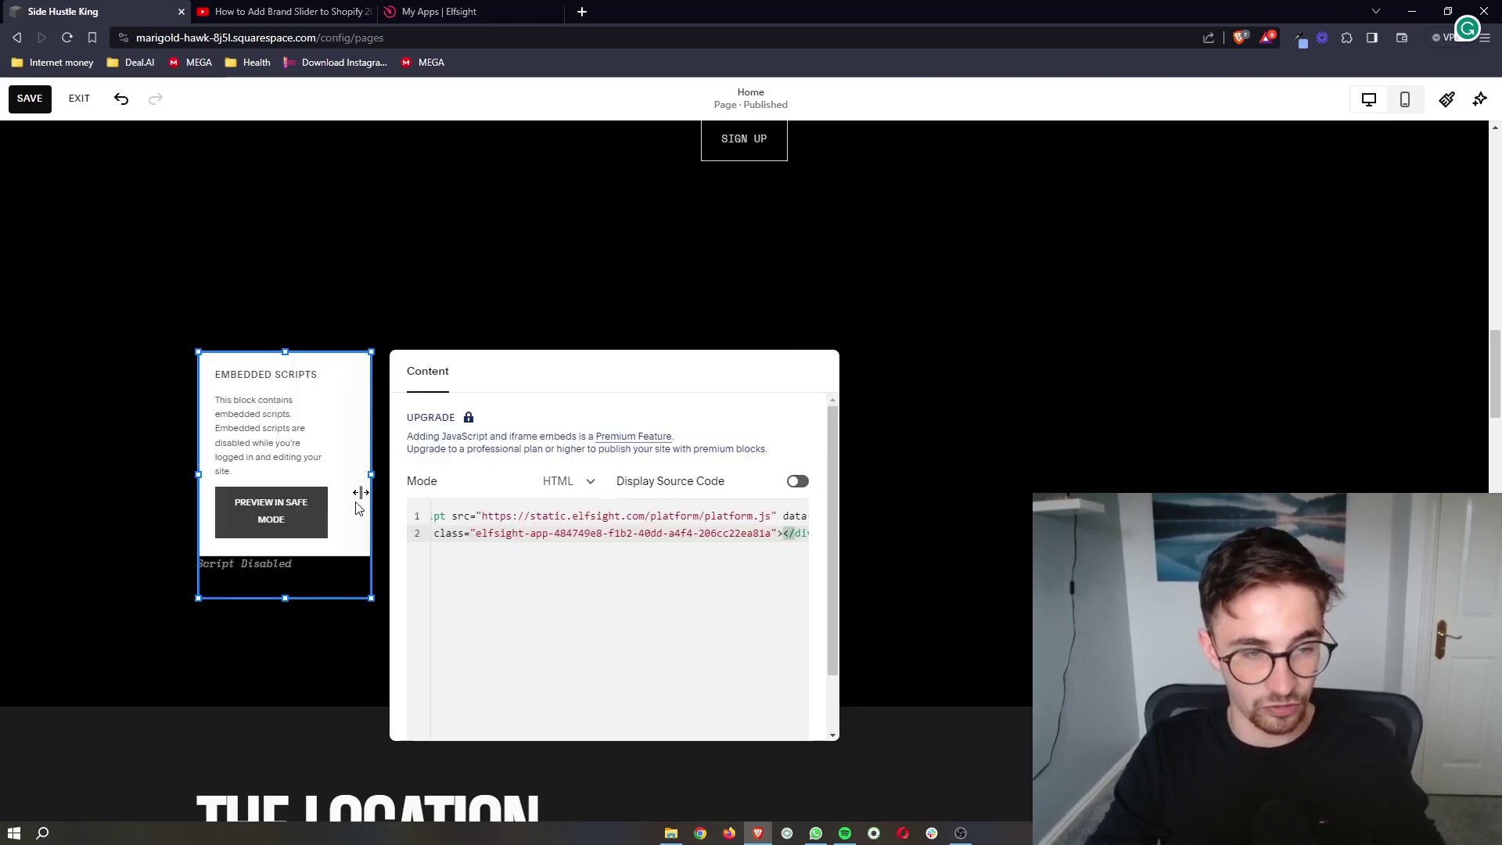
Stretch the code block across the section so the counters sit in one row.
left_click_drag(371, 475, 785, 485)
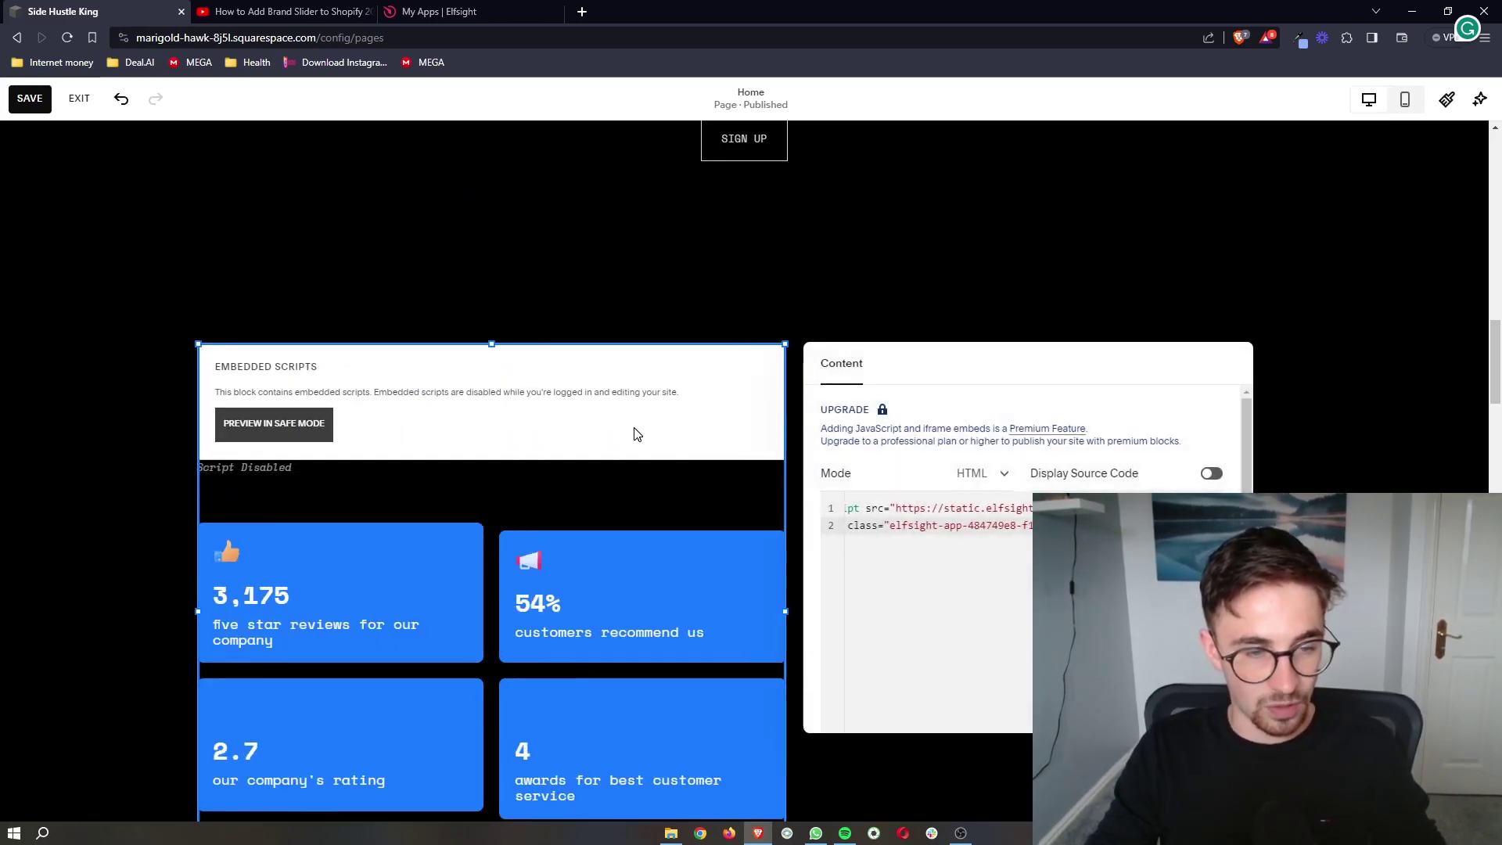
left_click_drag(634, 430, 882, 450)
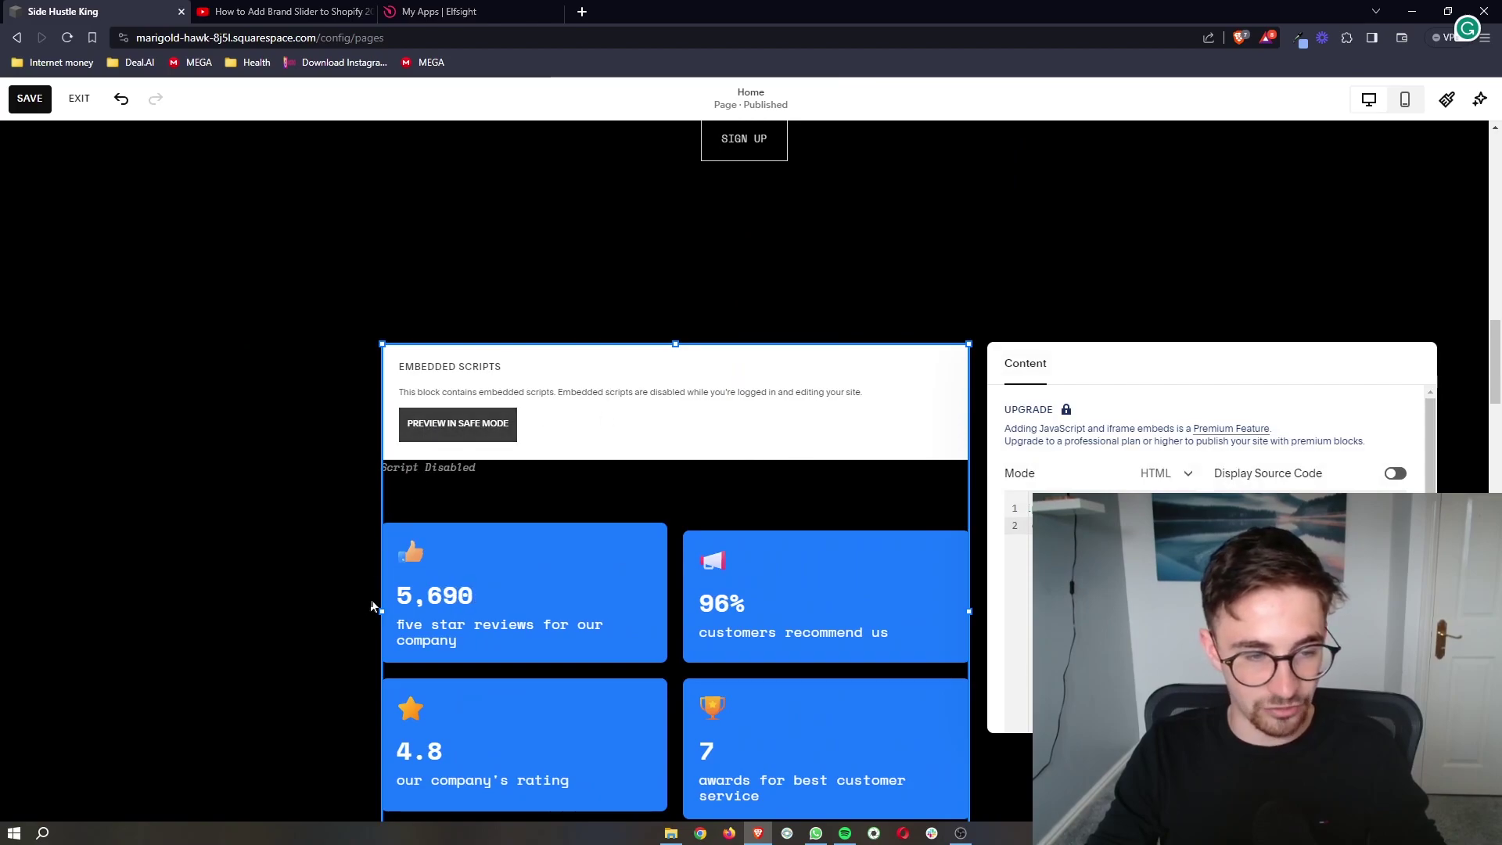
left_click_drag(382, 610, 131, 560)
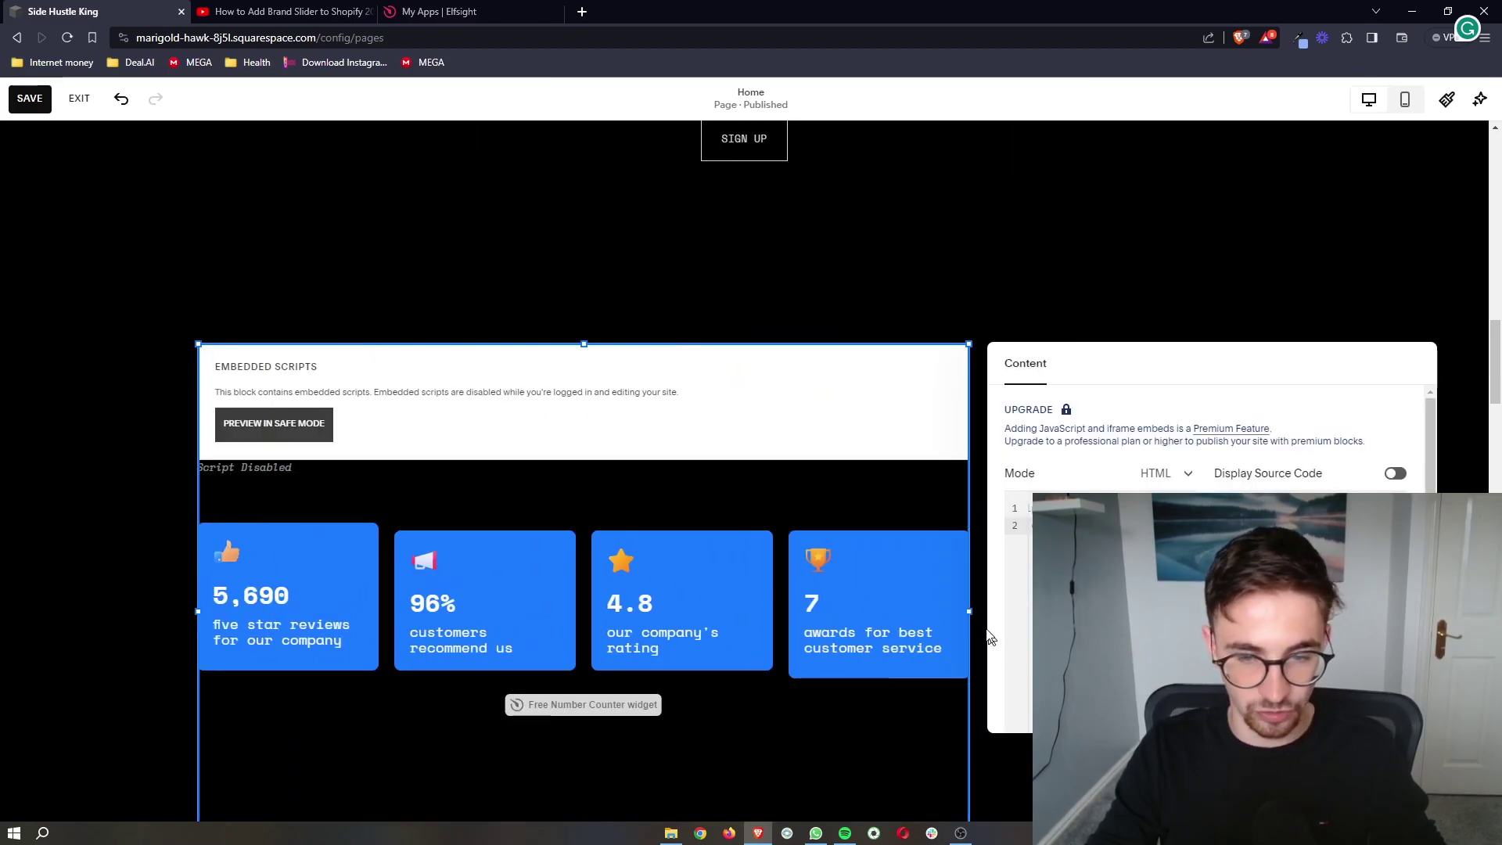
left_click_drag(967, 611, 1290, 611)
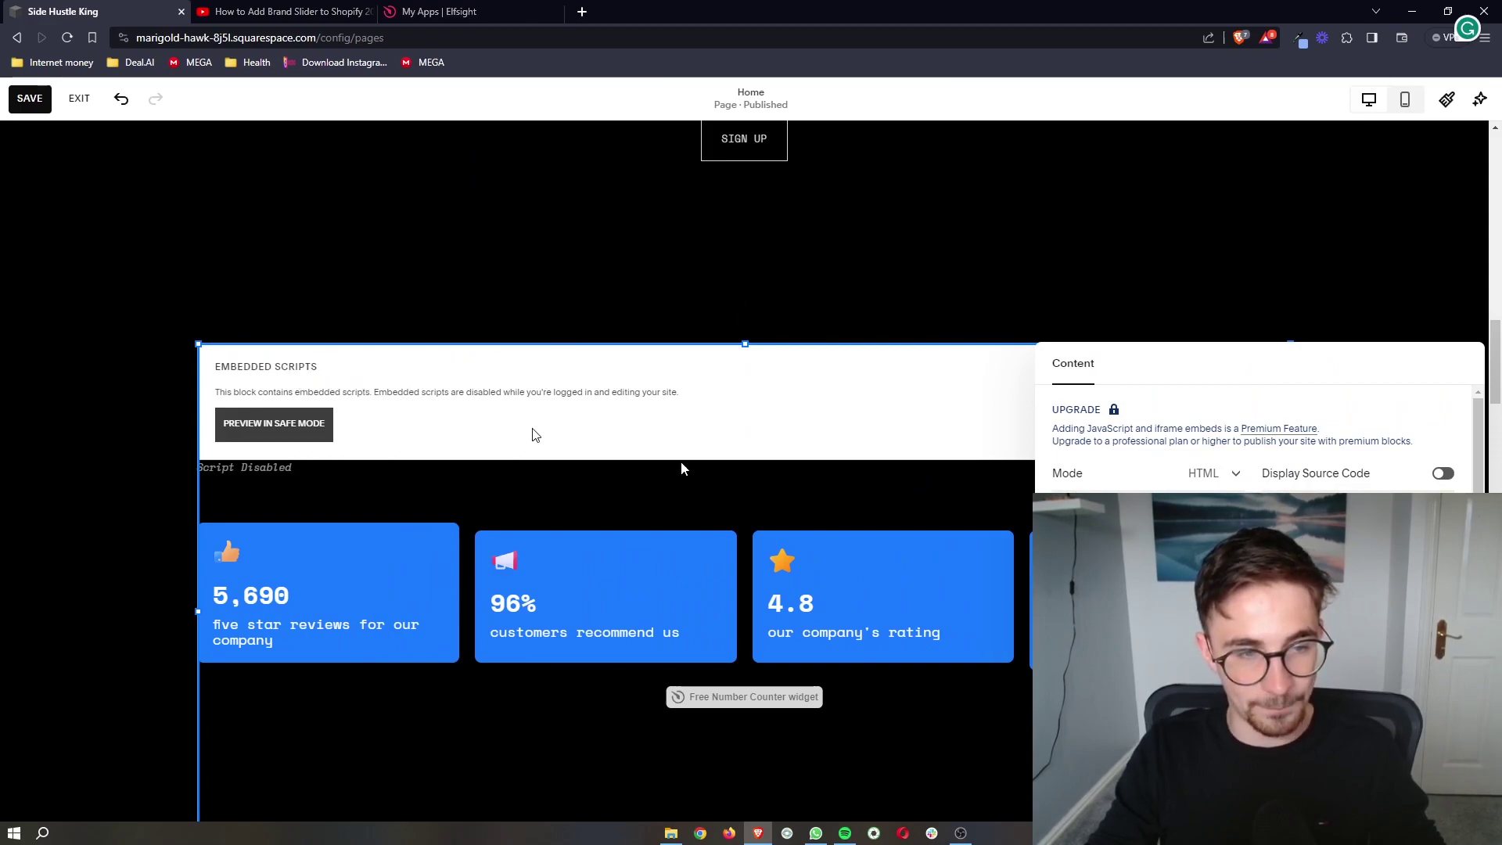
Save the home page, exit the editor, and scroll to view the four blue counters.
left_click(973, 267)
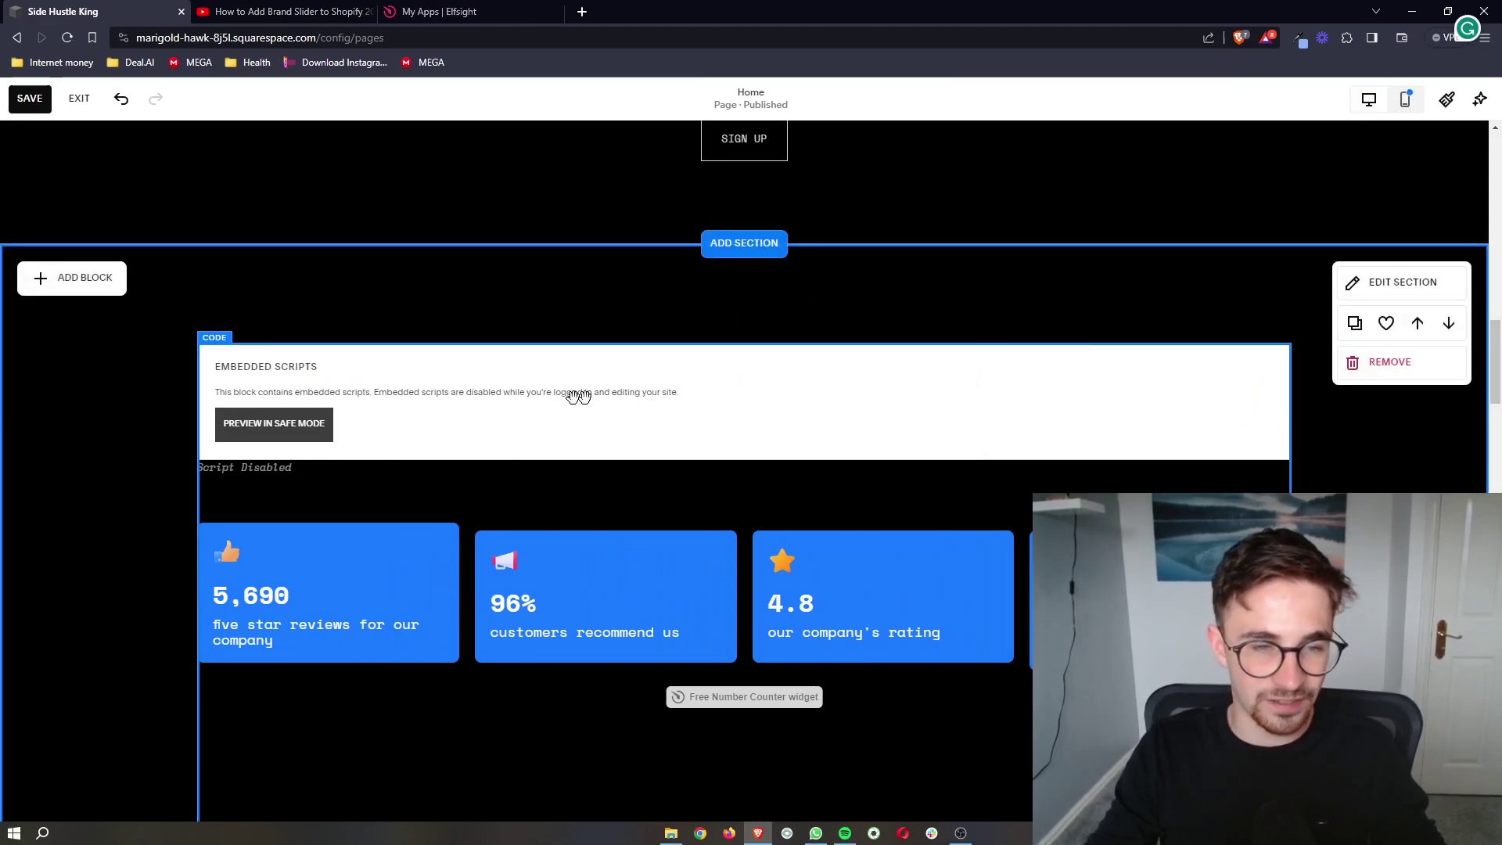
left_click(33, 99)
left_click(80, 101)
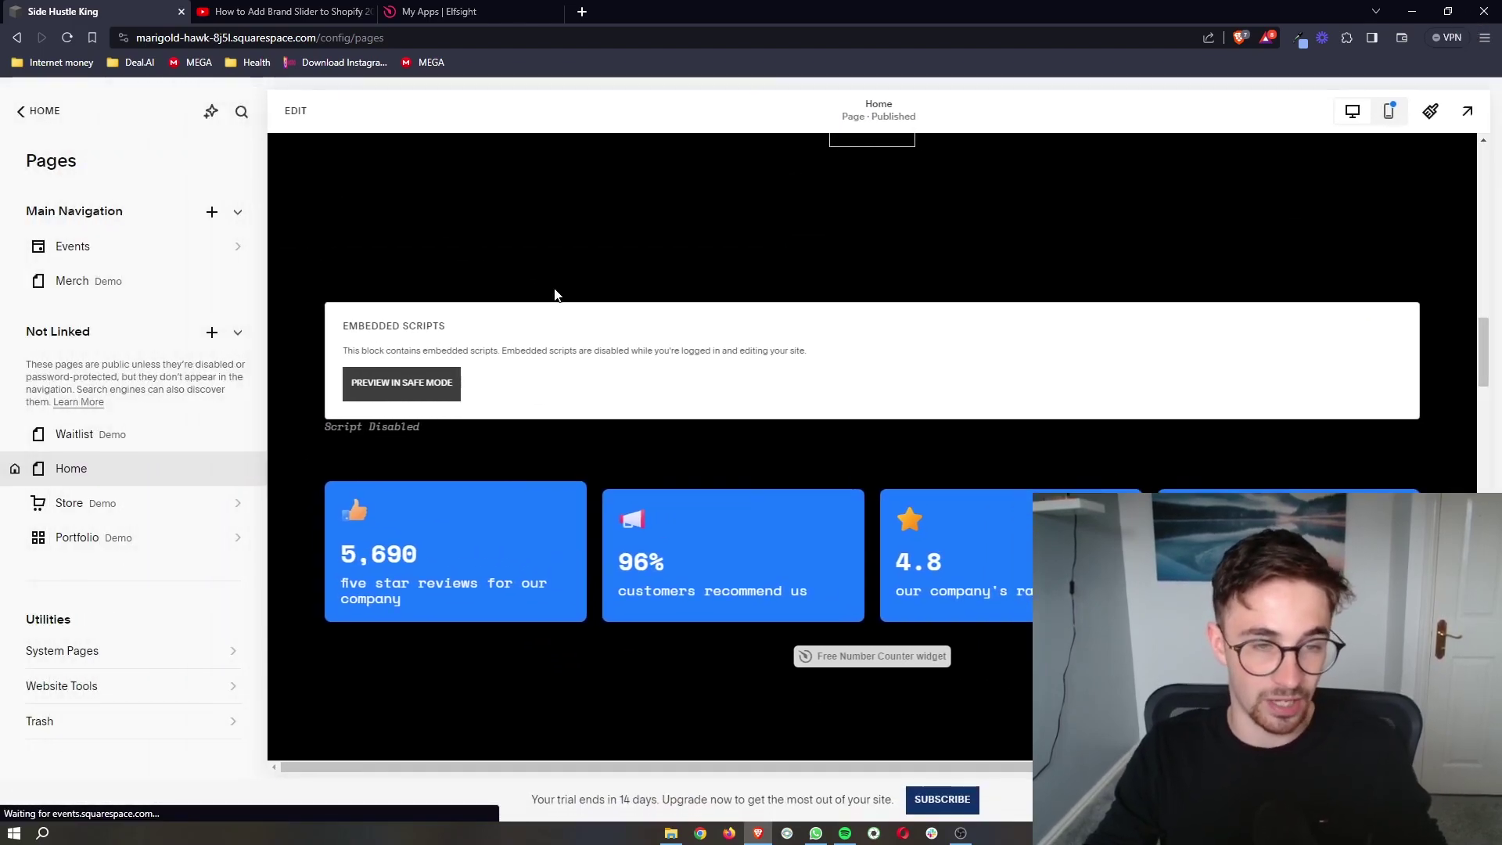
scroll(732, 438, "down", 10)
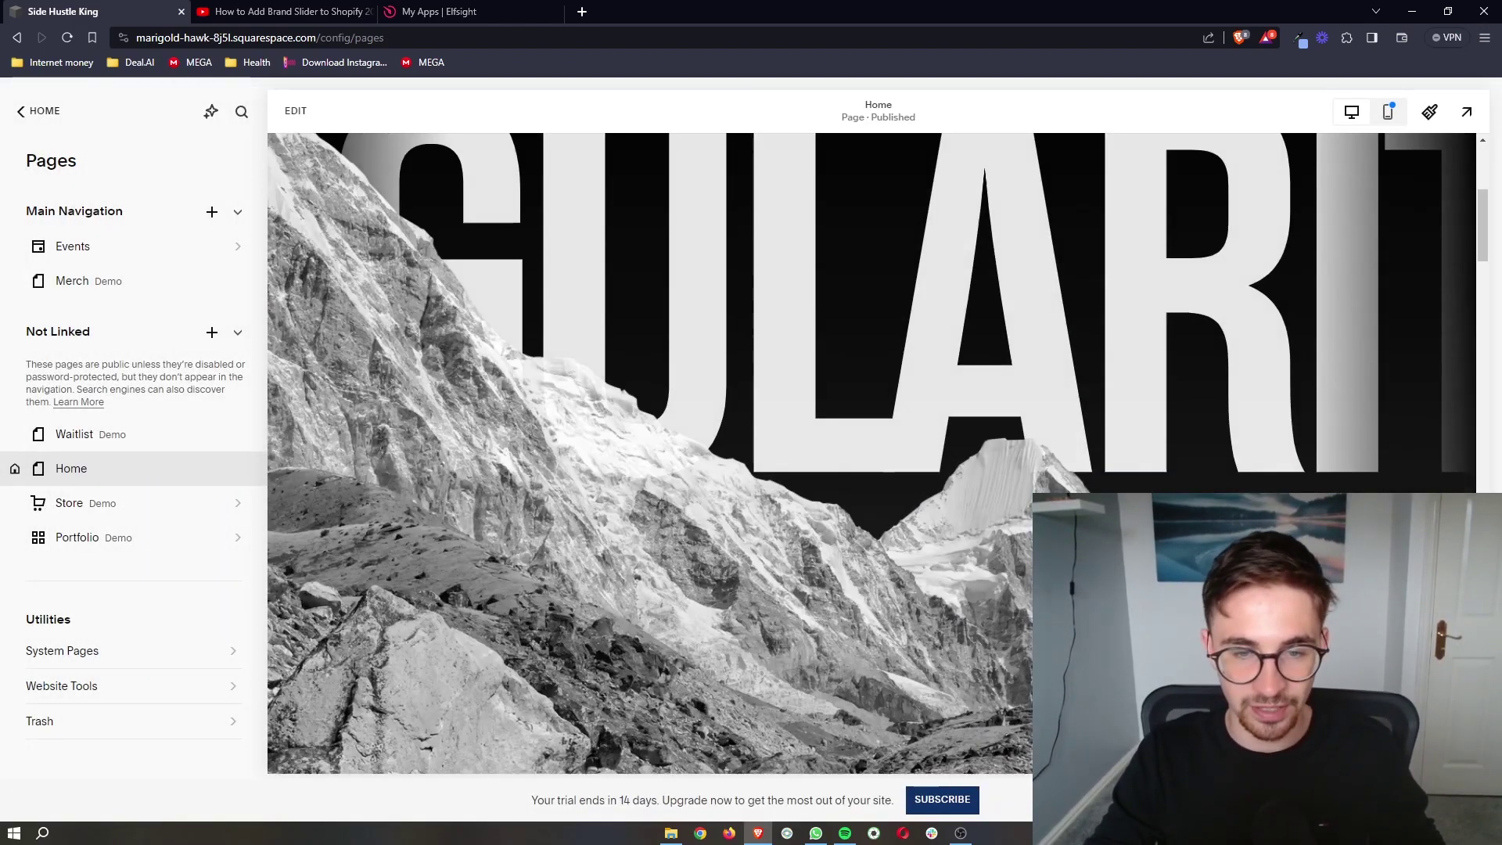
scroll(767, 451, "up", 1)
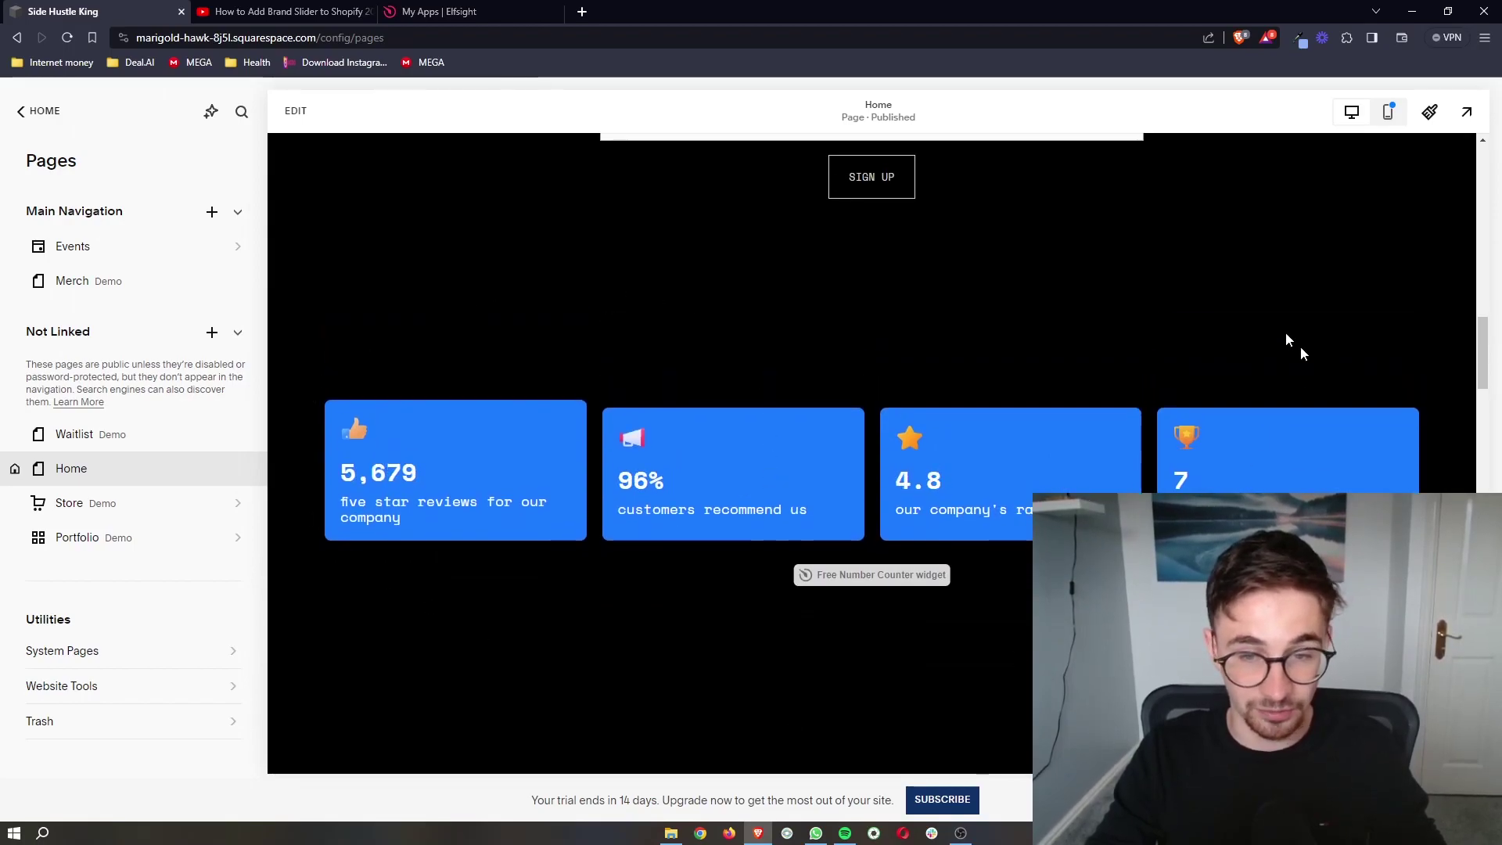
scroll(643, 473, "up", 2)
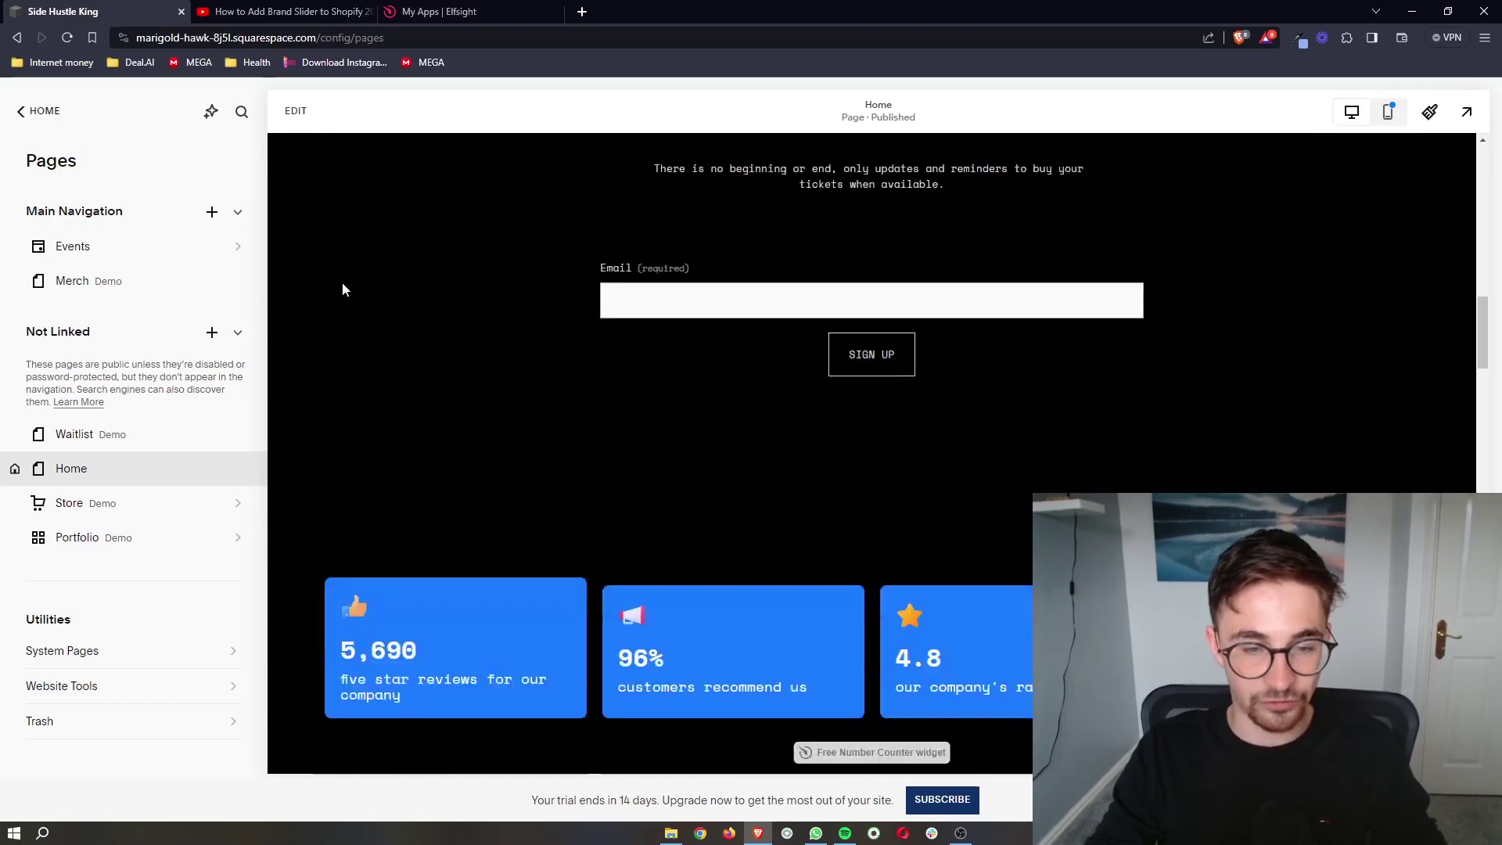
scroll(737, 446, "down", 2)
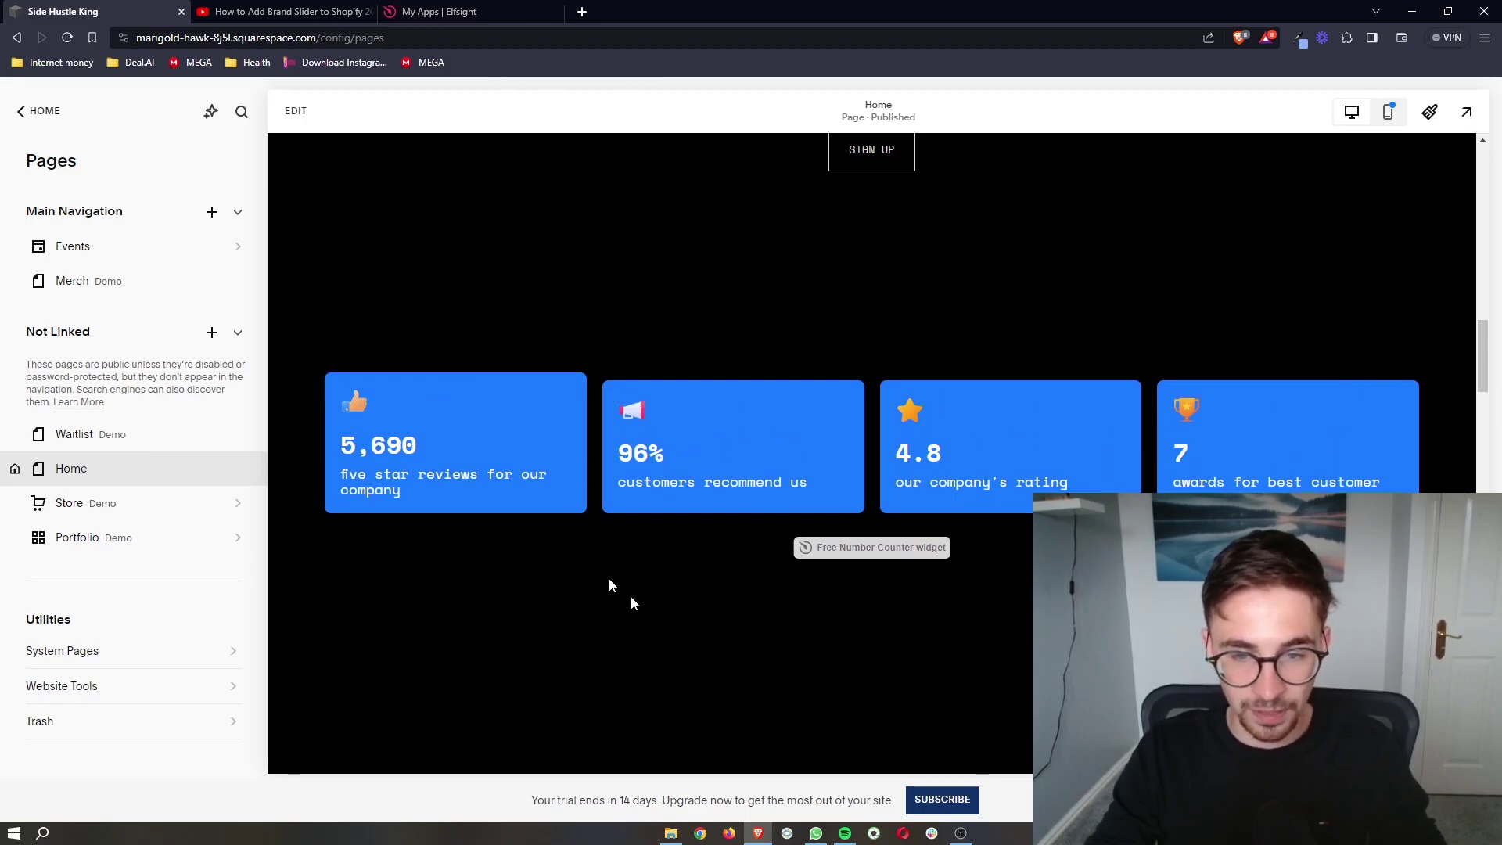